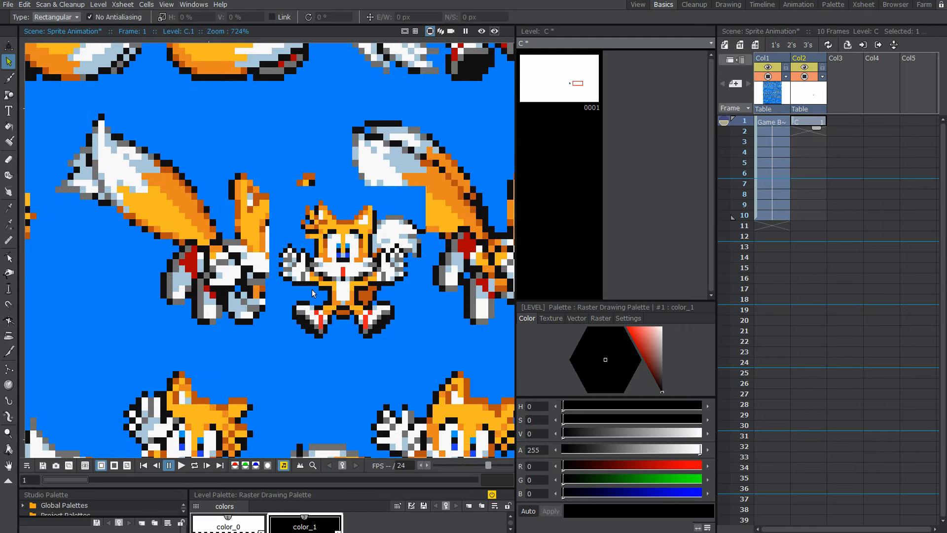
Preview the sprite sheet's rendered look in the viewer, then return to the normal display fitted to the window.
left_click(481, 31)
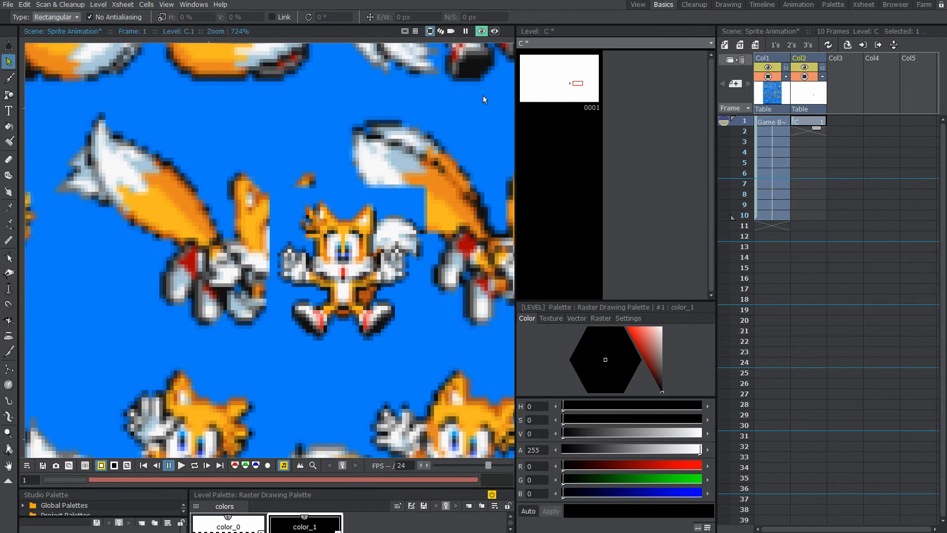
left_click(481, 31)
key("alt+9")
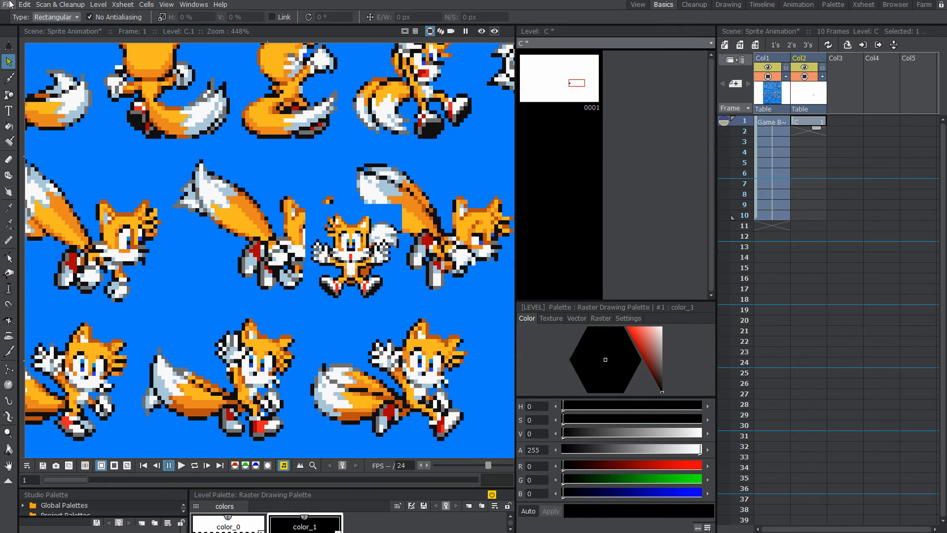
Set the width of level C to 5000 px in its level settings.
right_click(799, 120)
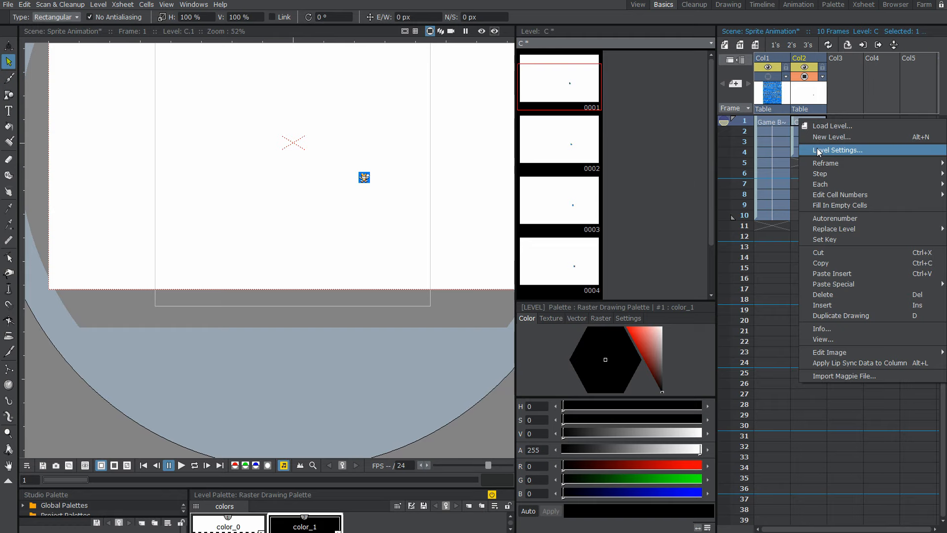
left_click(819, 151)
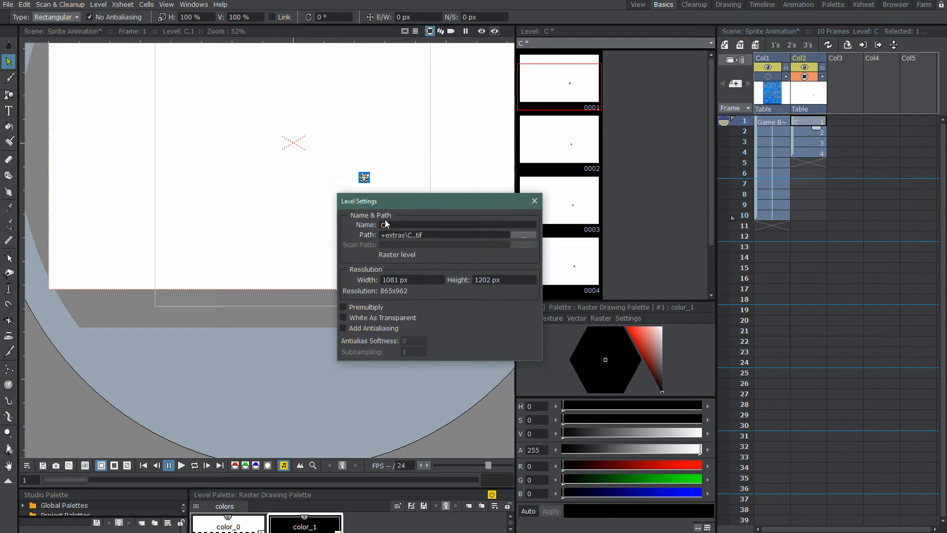
left_click(396, 282)
type("5000")
key("Return")
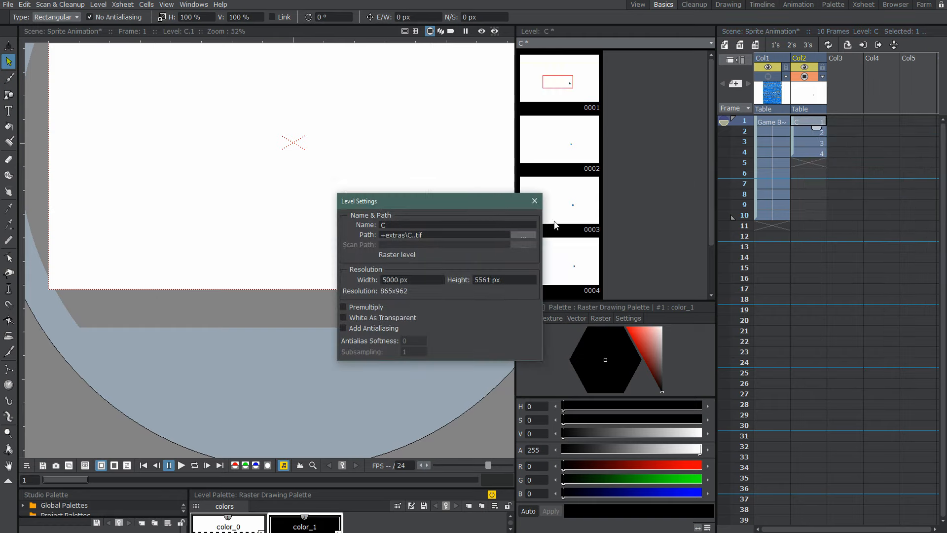
left_click(535, 201)
scroll(439, 251, "down", 5)
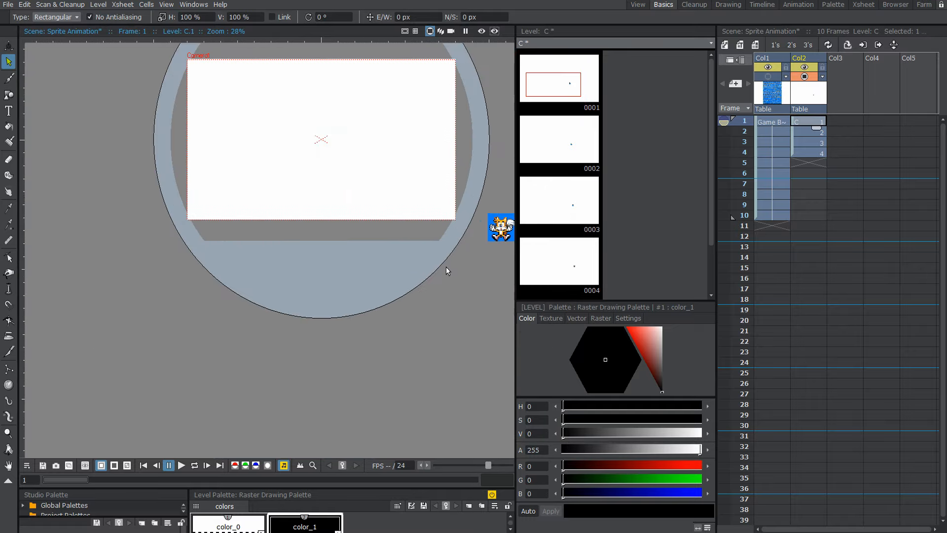
left_click_drag(308, 263, 292, 256)
Set the width of level C to 10000 px in its level settings.
right_click(815, 112)
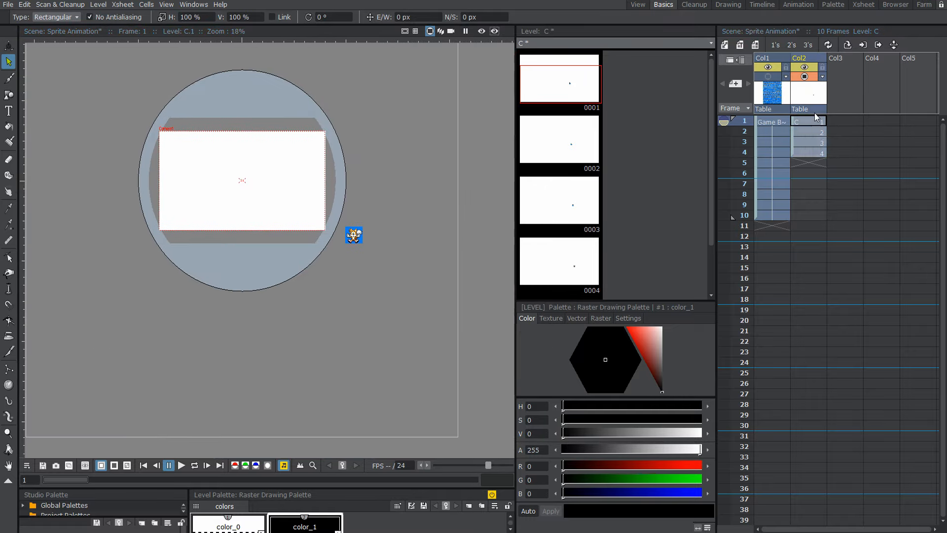
left_click(798, 120)
right_click(797, 121)
key("Escape")
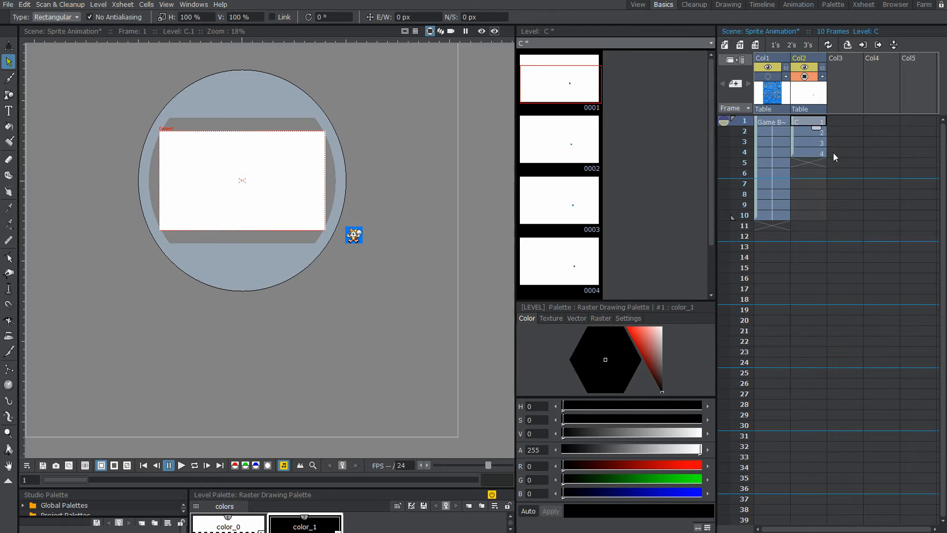
right_click(804, 118)
left_click(851, 152)
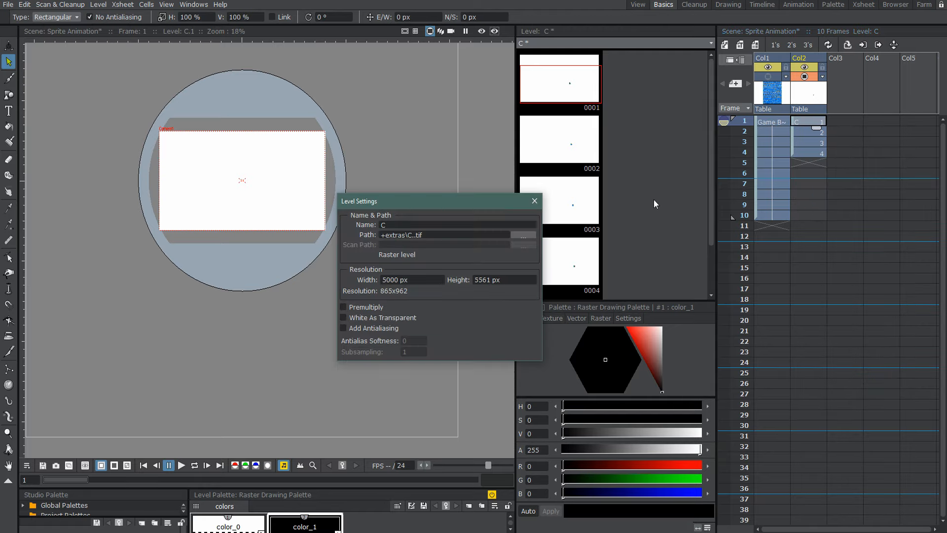
left_click(396, 279)
type("10000")
key("Return")
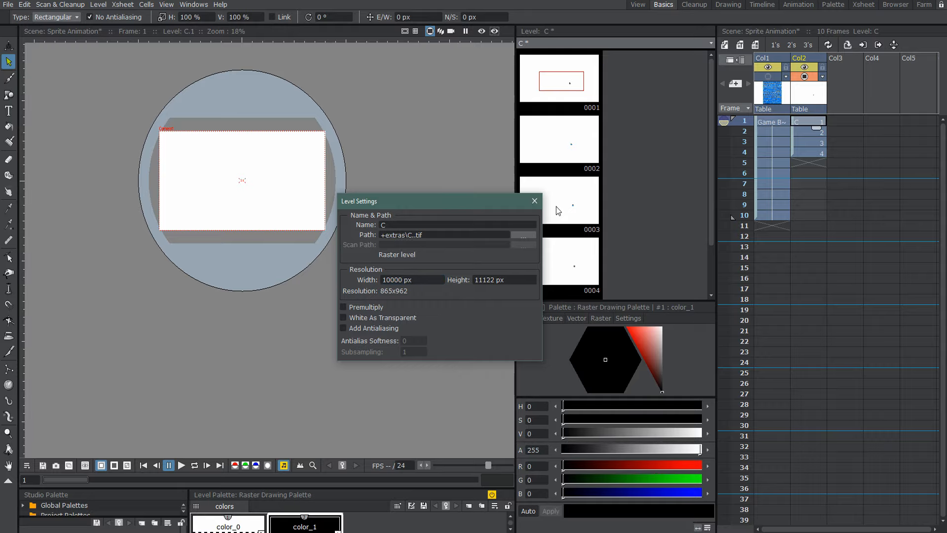
left_click(534, 200)
scroll(496, 247, "down", 3)
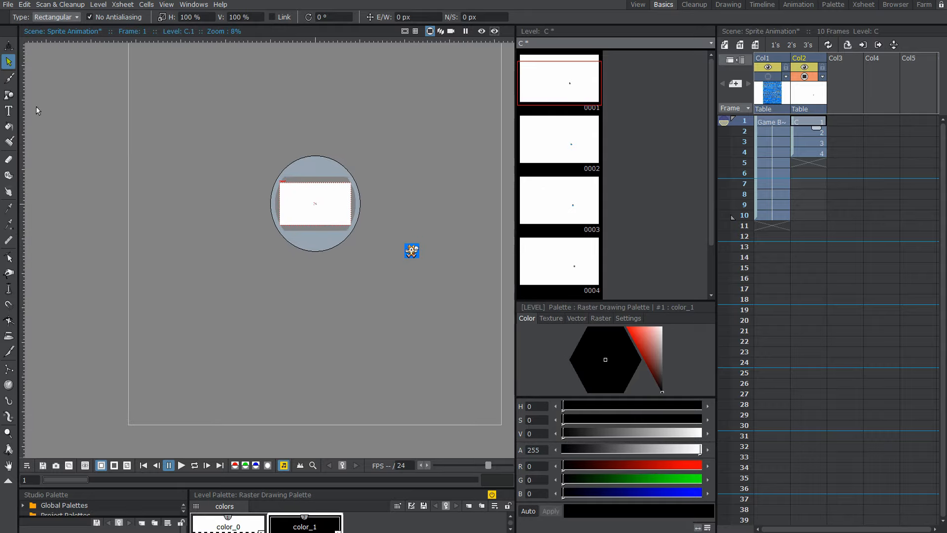
Move Col2 with the Animate tool to about E/W -2693 px and N/S 1003 px, bringing its sprite inside the camera frame.
left_click(8, 45)
left_click_drag(417, 335, 318, 296)
scroll(320, 298, "up", 1)
scroll(307, 231, "down", 1)
left_click_drag(347, 240, 369, 253)
key("ctrl+z")
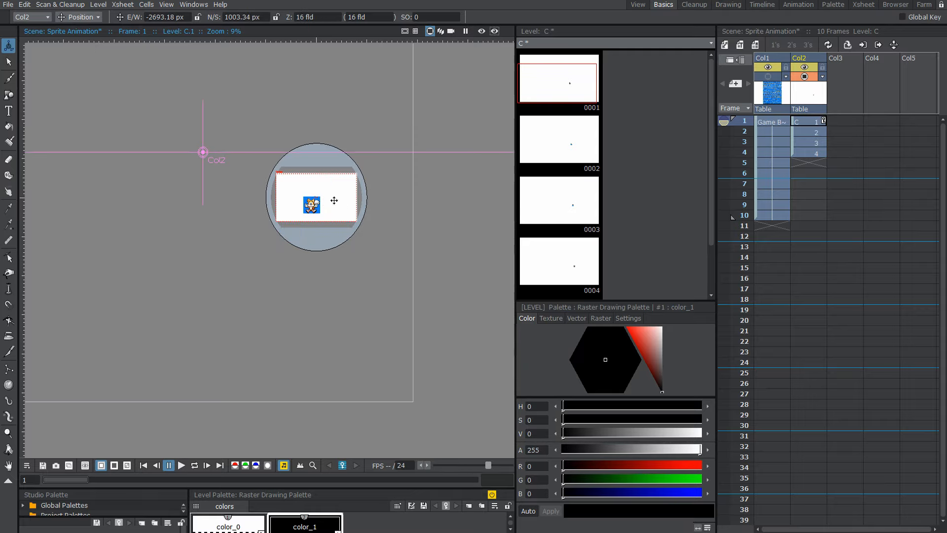
scroll(308, 197, "up", 9)
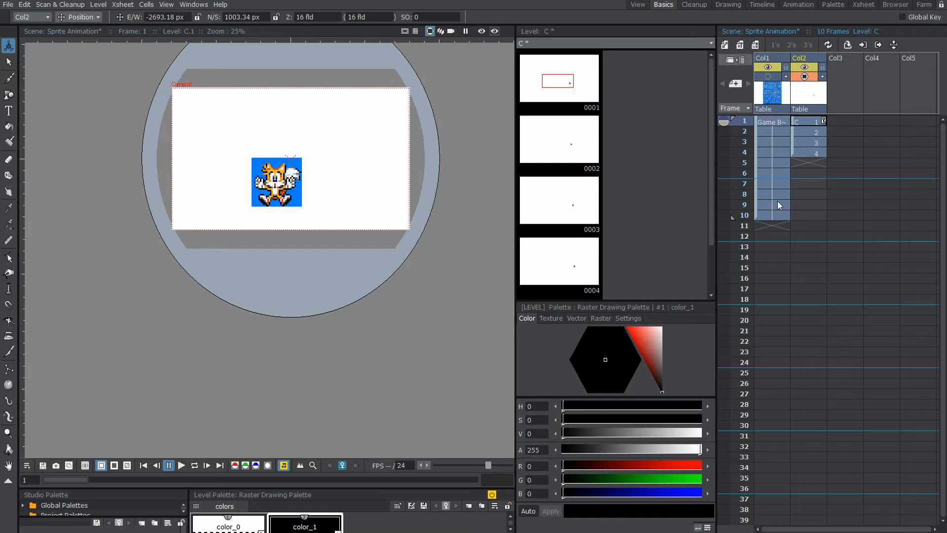
Reposition Col2 at about E/W -2838 px and N/S 1322 px, placing the sprite up and left of the camera centre.
scroll(272, 200, "up", 1)
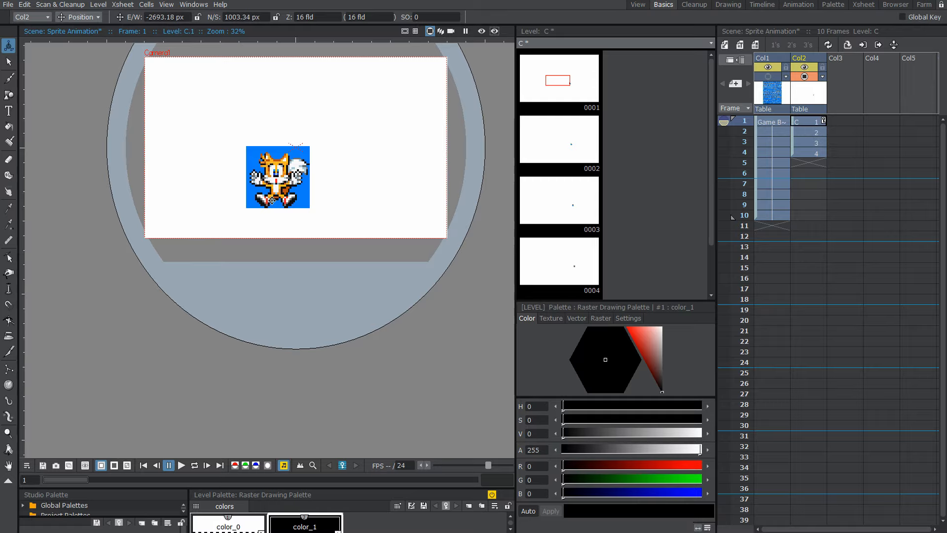
scroll(282, 194, "up", 3)
left_click_drag(282, 194, 344, 288)
scroll(328, 272, "down", 10)
key("ctrl+z")
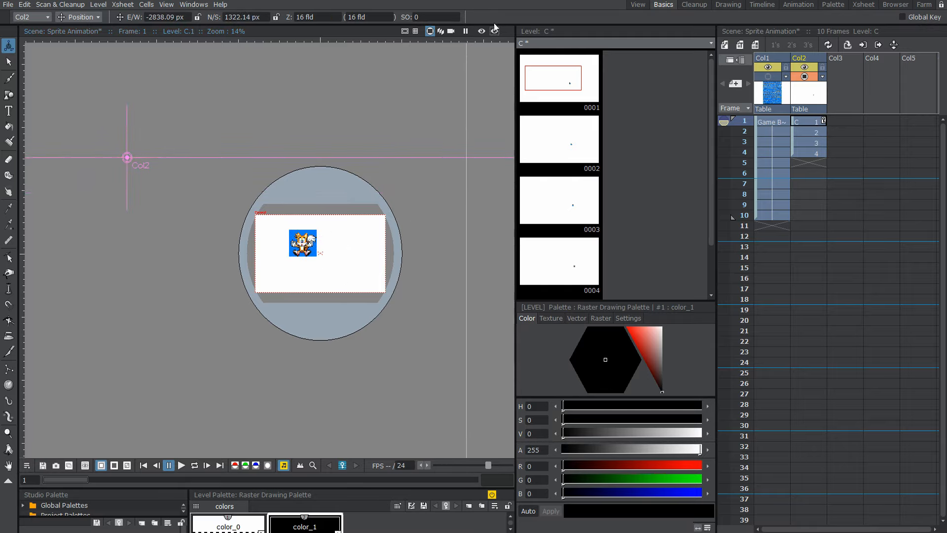
Examine the sprite and camera placement in the 3D view, then return to the flat camera stand view.
left_click(440, 31)
scroll(234, 274, "up", 5)
scroll(304, 233, "up", 8)
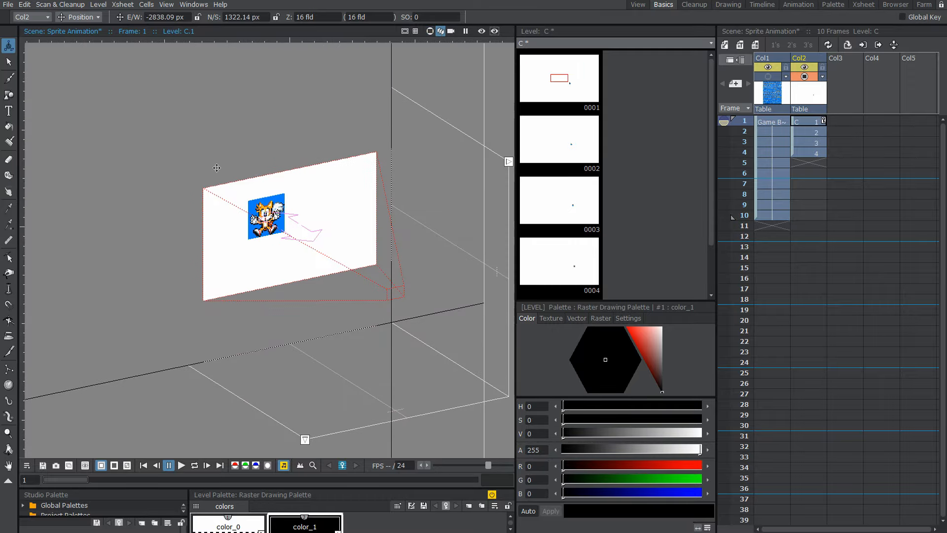
left_click_drag(326, 248, 305, 254)
key("ctrl+z")
left_click(429, 31)
Step through frames 1 to 4 of Col2 and compare where the sprite sits in each drawing.
left_click(809, 131)
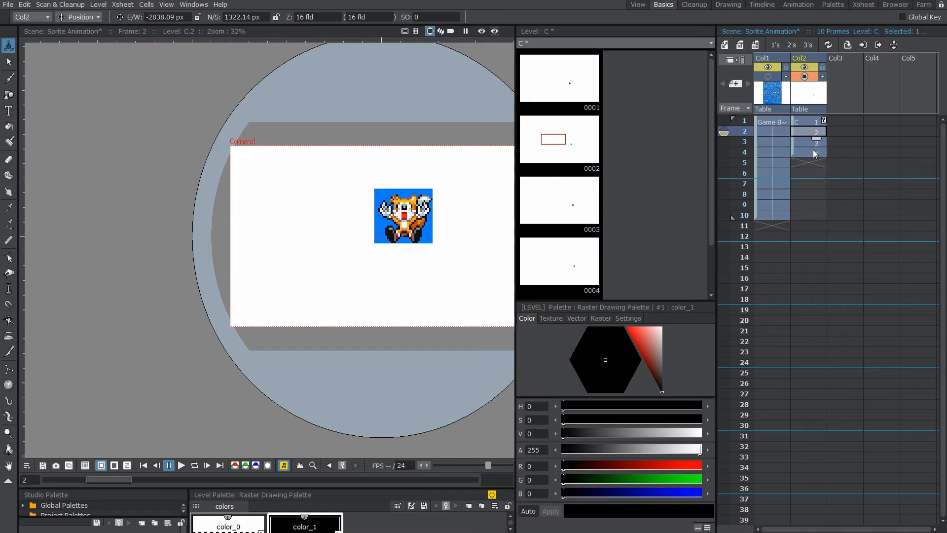
left_click(802, 142)
left_click(800, 153)
left_click_drag(391, 234, 222, 232)
scroll(222, 233, "up", 1)
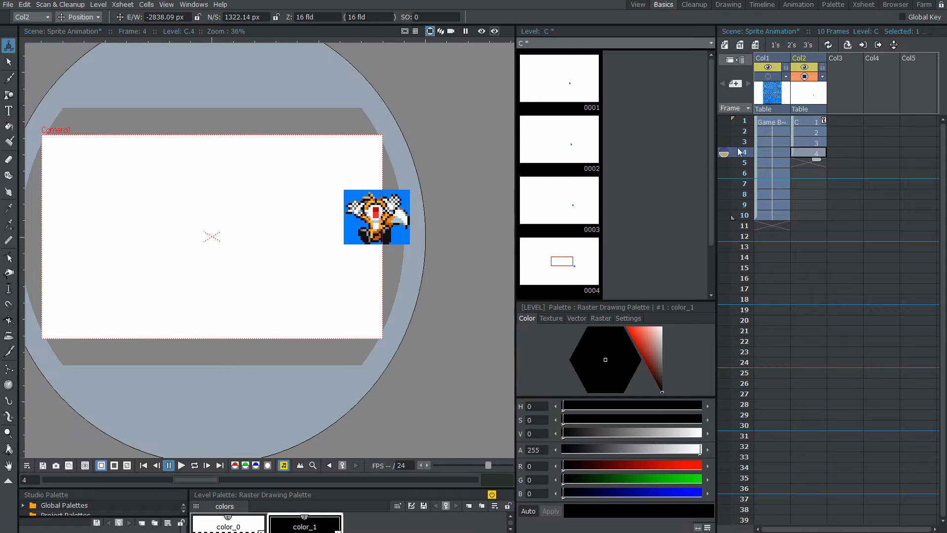
left_click(817, 143)
left_click(812, 132)
left_click(795, 124)
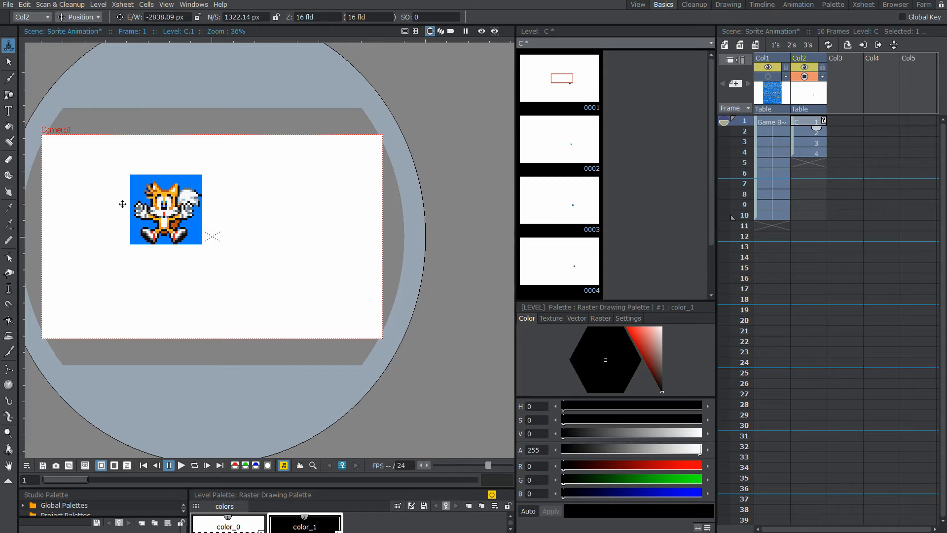
left_click_drag(122, 204, 154, 209)
left_click(806, 133)
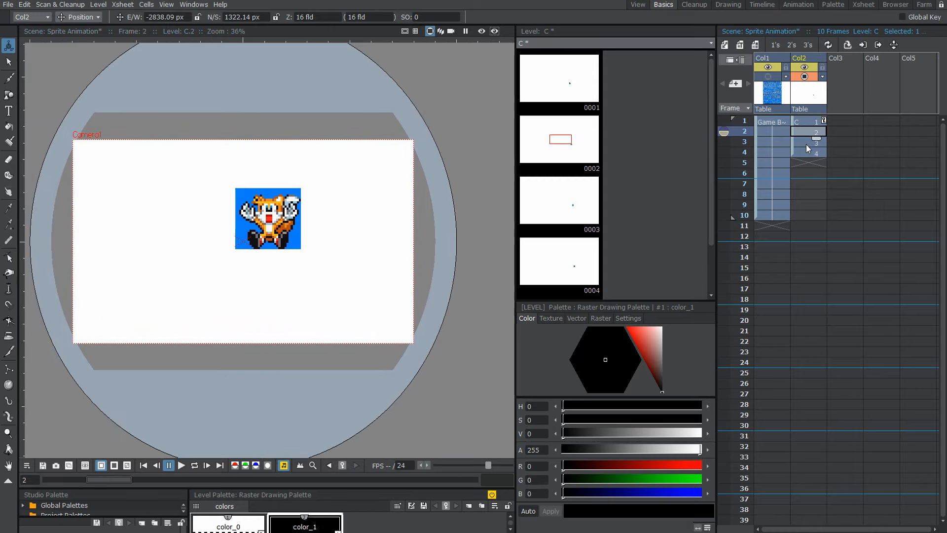
left_click(806, 144)
left_click(806, 153)
left_click(807, 123)
Activate onion skin and go to frame 2 of Col2 with the previous frame shown beneath it.
right_click(148, 214)
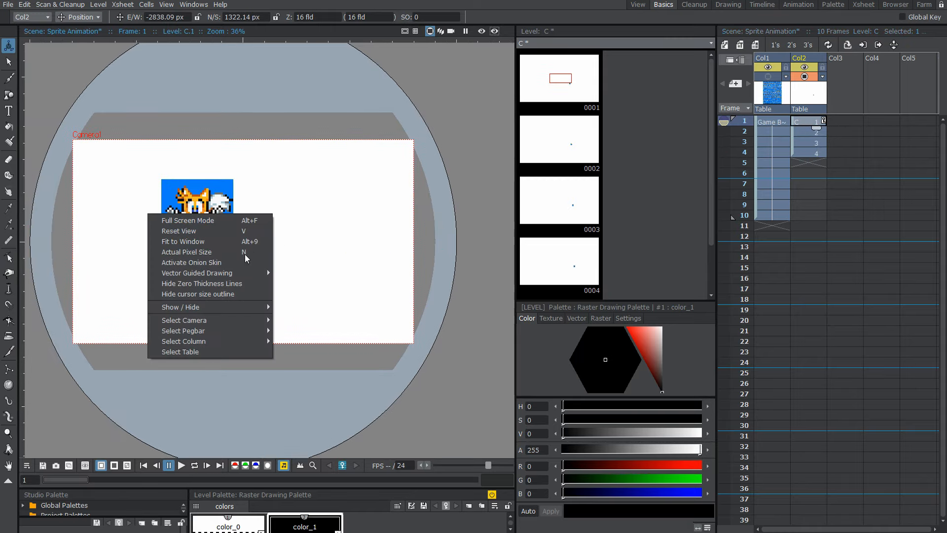
left_click(217, 262)
left_click(792, 133)
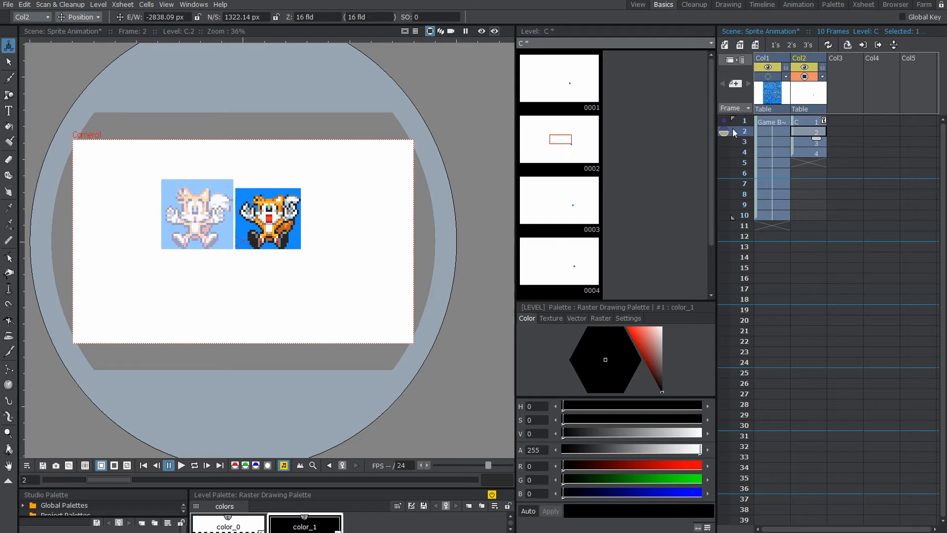
Open the application preferences for review and close them again.
left_click(8, 5)
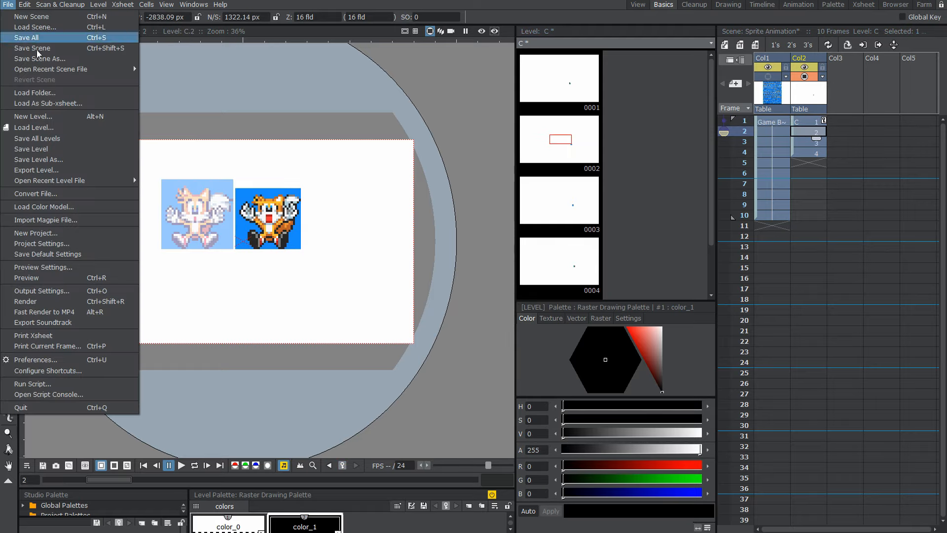
left_click(52, 358)
left_click(649, 107)
scroll(298, 175, "up", 2)
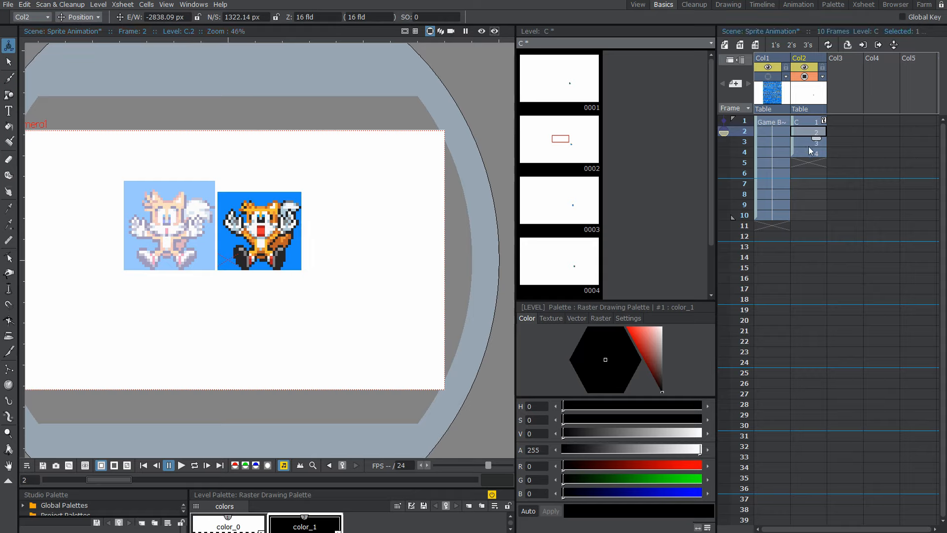
Add the next frame to the onion skin display and return to frame 1 of Col2.
left_click(764, 171)
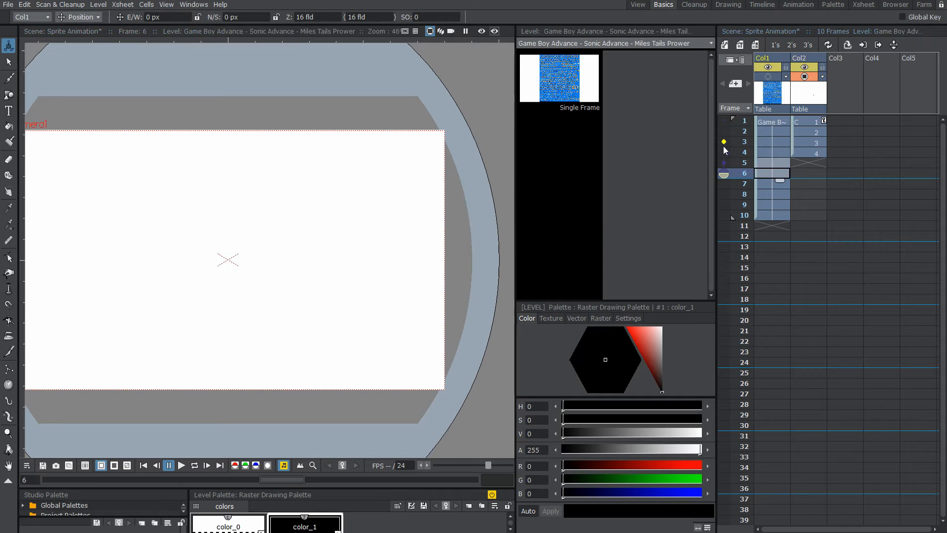
left_click(723, 163)
left_click(799, 153)
left_click(804, 122)
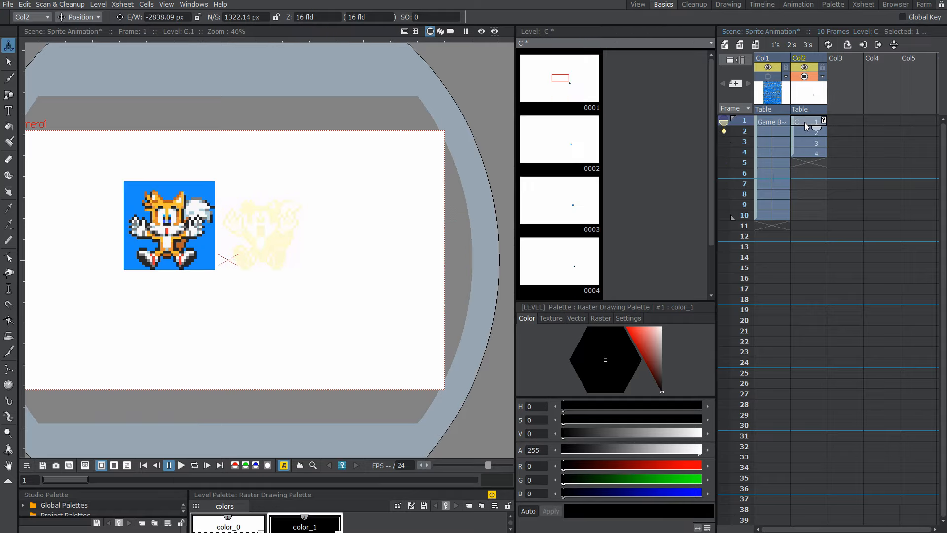
Select the whole sprite in frame 1 and move it about 54 px right and 33 px down, near the camera centre.
scroll(377, 222, "up", 2)
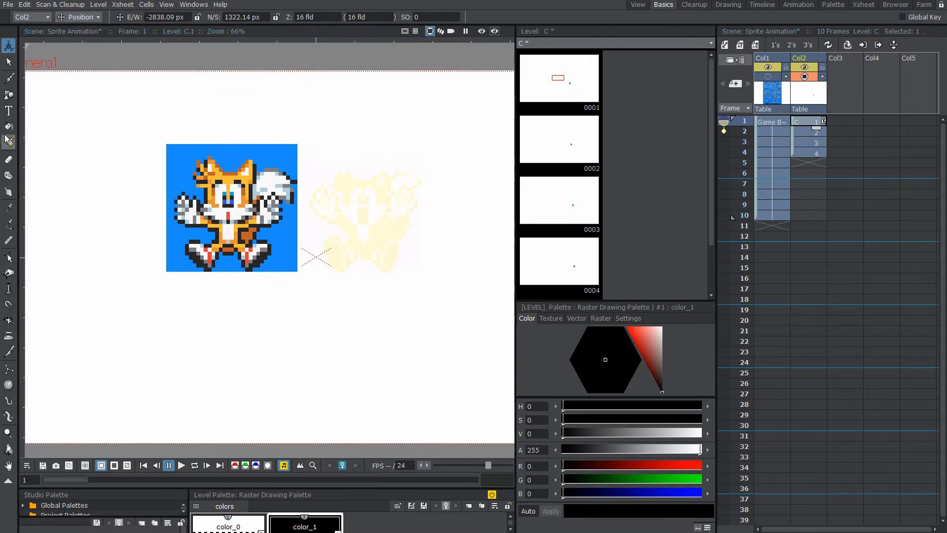
scroll(149, 186, "down", 1)
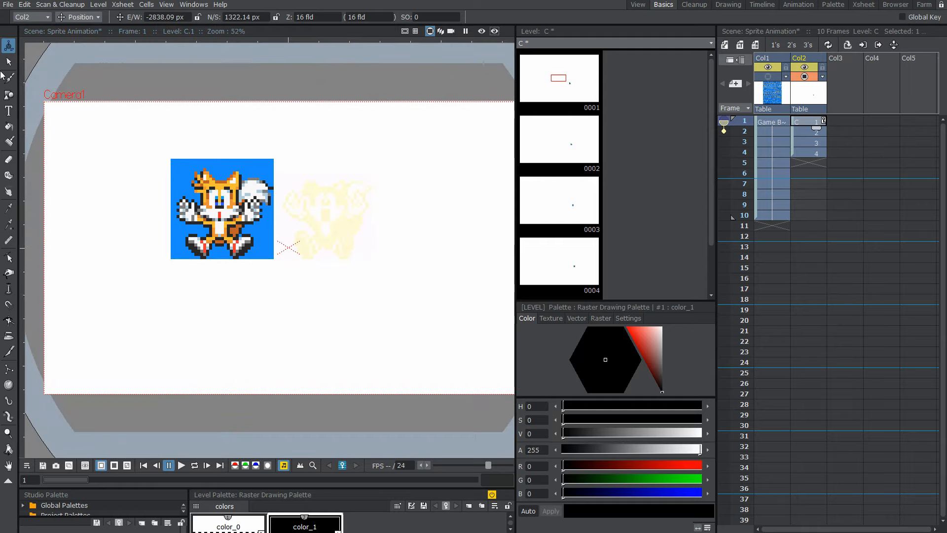
left_click(9, 61)
left_click_drag(141, 133, 308, 265)
left_click_drag(236, 217, 313, 268)
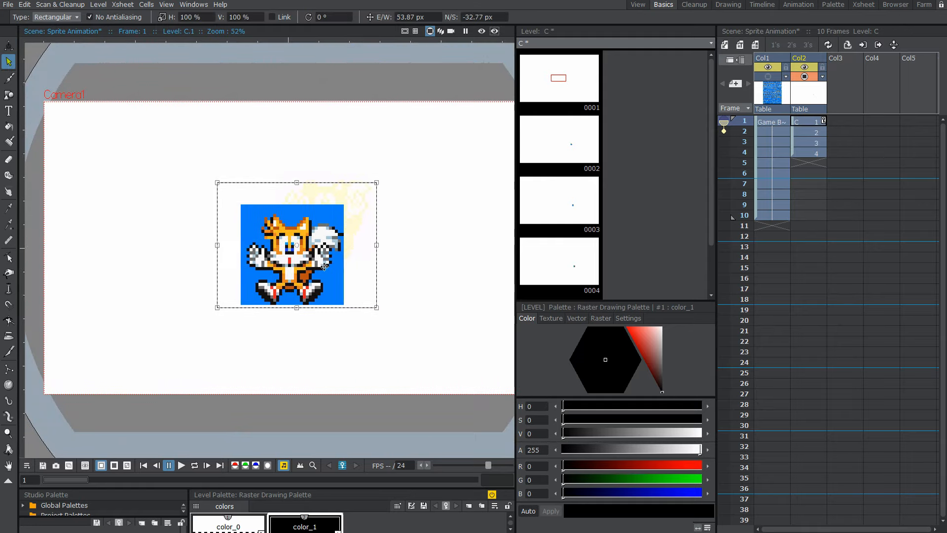
Select frame 2's sprite and move it over the onion-skinned sprite of frame 1, matching their left edges.
left_click(809, 132)
left_click_drag(253, 145, 422, 290)
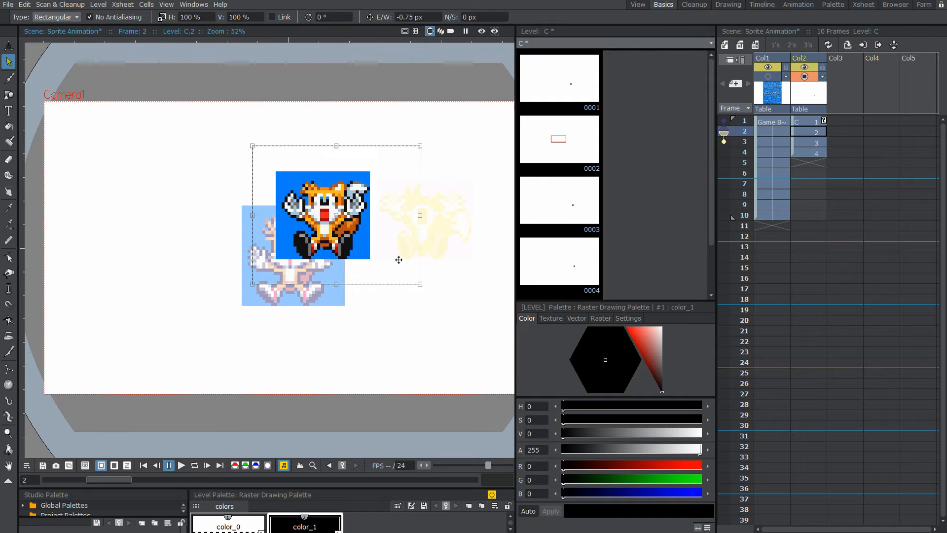
left_click_drag(397, 258, 368, 305)
left_click(431, 254)
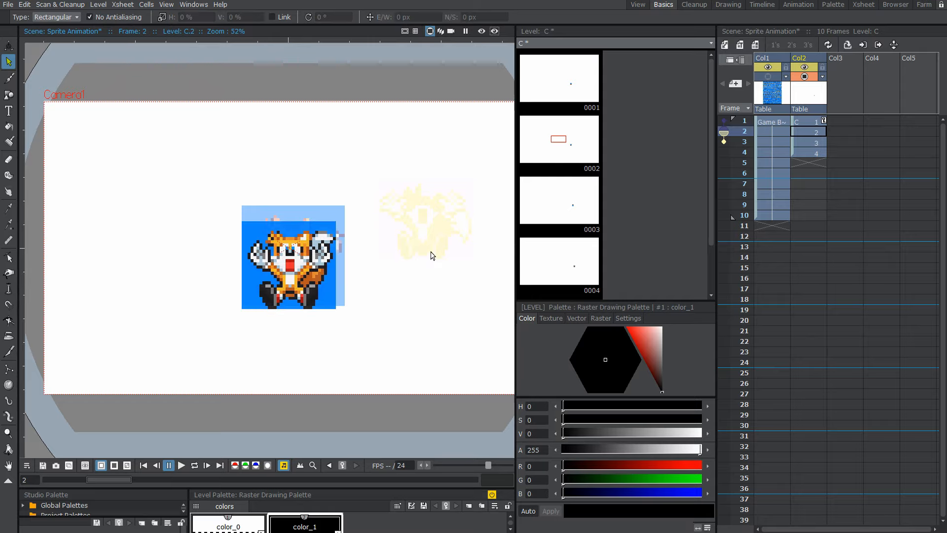
Nudge frame 2's sprite slightly up so its bottom edge lines up with frame 1's sprite.
left_click_drag(209, 202, 390, 322)
left_click_drag(360, 295, 360, 292)
left_click(459, 244)
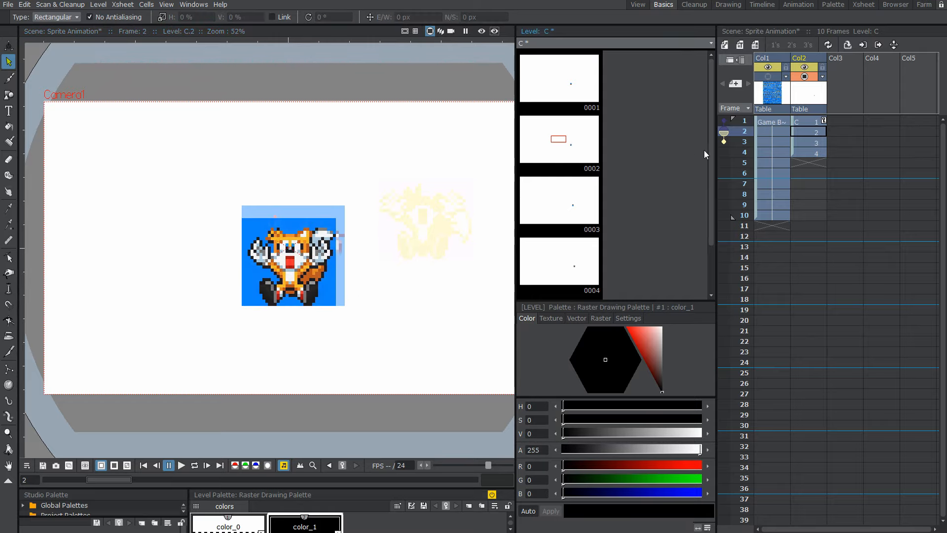
Flip back and forth between frames 1 and 2 to check the alignment of their sprites.
key("Up")
key("Down")
key("Up")
key("a")
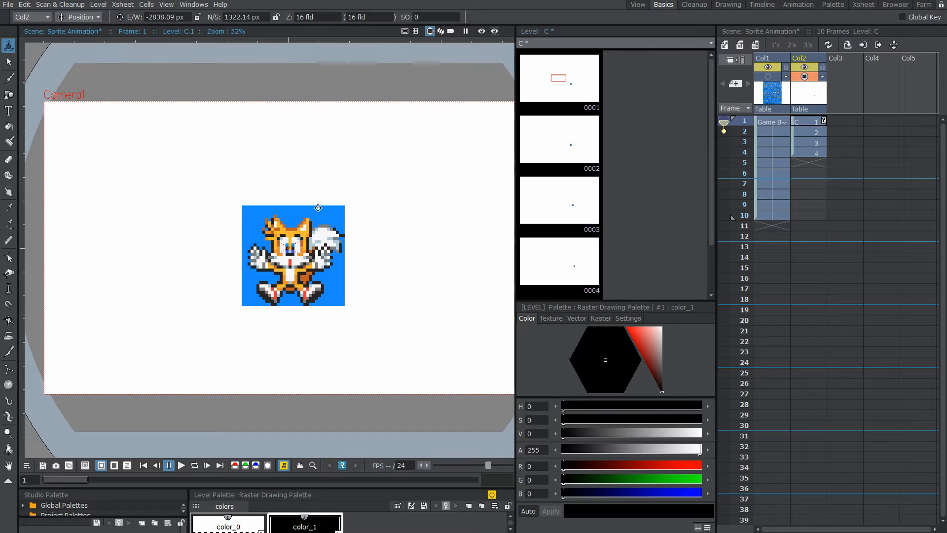
key("Down")
key("Up")
key("Down")
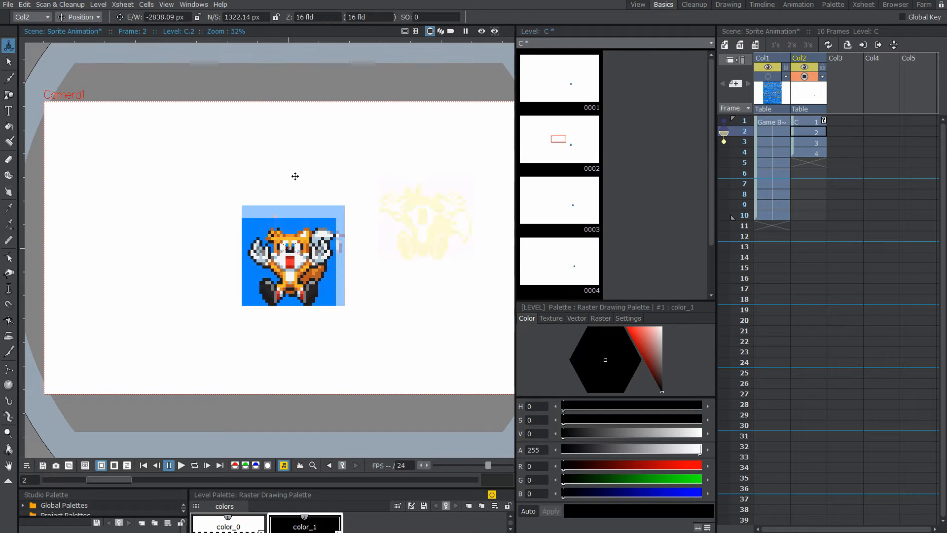
key("Up")
key("Down")
Select frame 3's sprite and move it over the onion-skinned sprite of frame 2, matching their left edges.
left_click(809, 142)
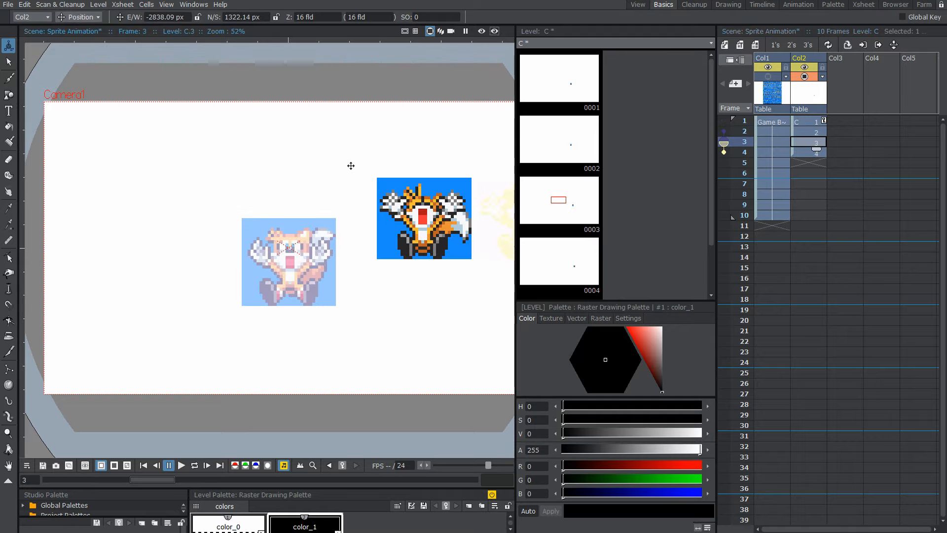
key("s")
left_click_drag(358, 162, 502, 267)
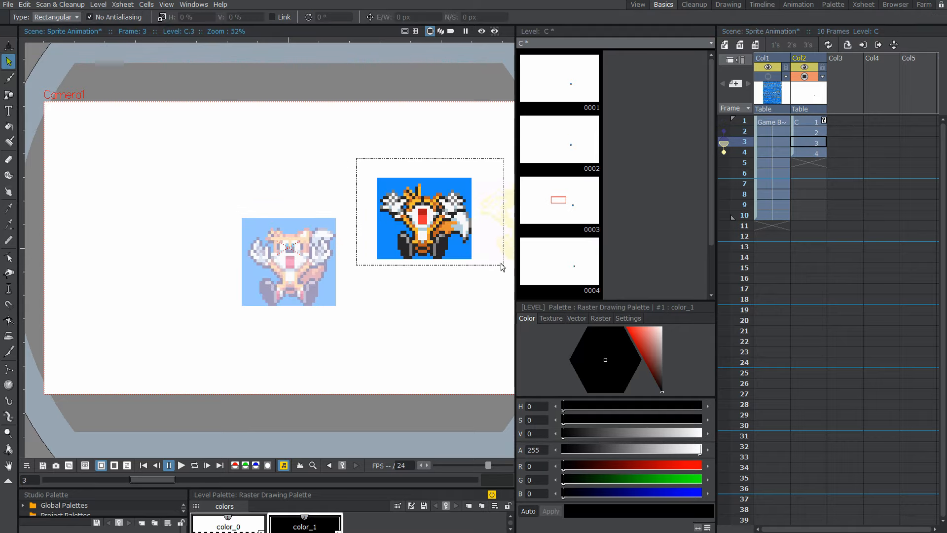
left_click(351, 156)
mouse_move(350, 156)
left_mouse_down()
mouse_move(501, 296)
mouse_move(486, 287)
left_mouse_up()
mouse_move(469, 251)
left_mouse_down()
mouse_move(330, 275)
mouse_move(335, 291)
left_mouse_up()
left_click(419, 262)
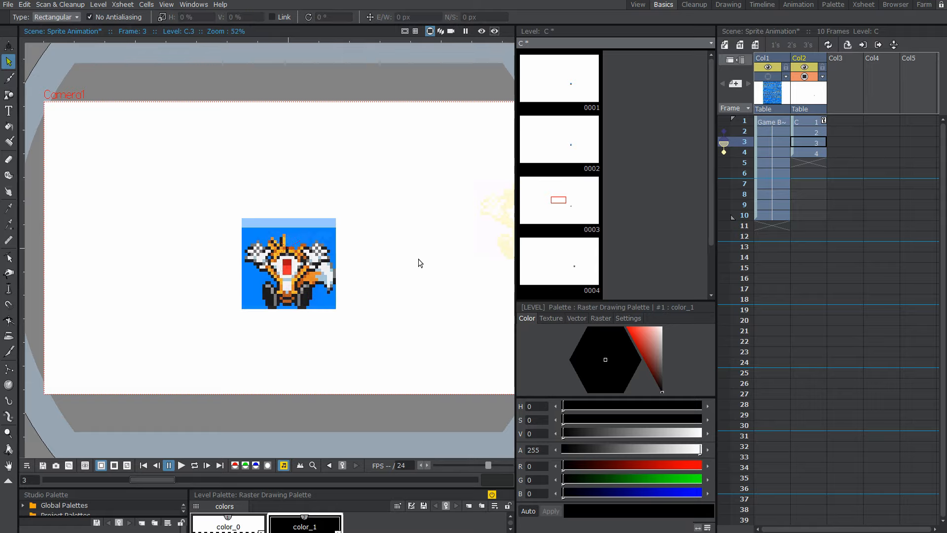
Nudge frame 3's sprite slightly right and up so its bottom edge lines up with frame 2's sprite.
left_click_drag(230, 215, 403, 354)
mouse_move(334, 305)
left_mouse_down()
mouse_move(335, 295)
mouse_move(339, 303)
left_mouse_up()
left_click(420, 248)
Flip back and forth through frames 1 to 3 to check the alignment of their sprites.
key("Up")
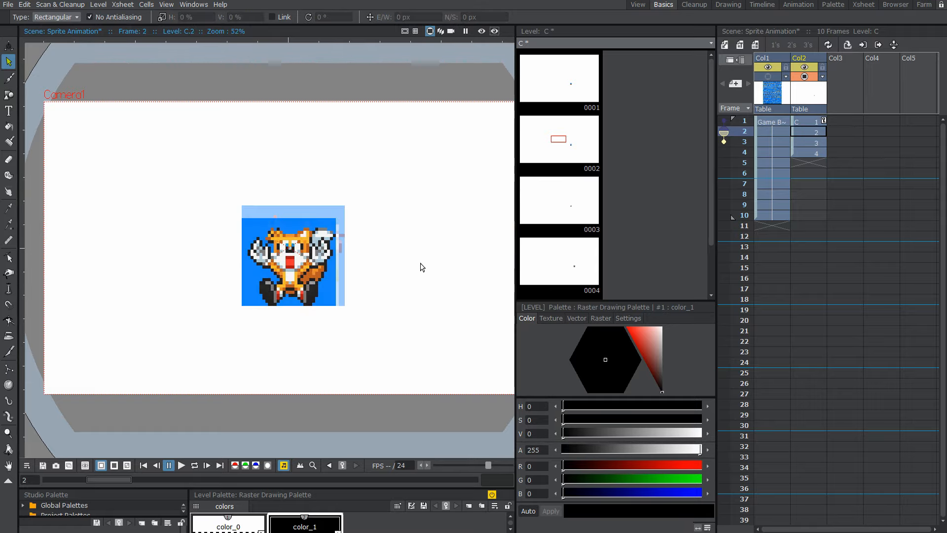
key("Down")
key("Up")
key("Up")
key("Down")
key("Down")
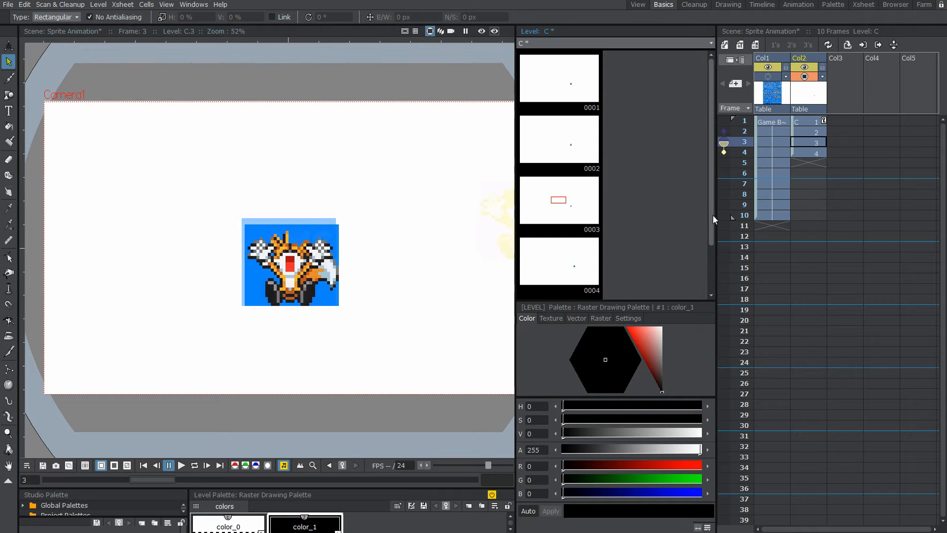
Select frame 4's sprite outside the camera edge and move it over the onion-skinned sprite of frame 3.
left_click(813, 153)
scroll(352, 317, "down", 1)
scroll(352, 321, "down", 1)
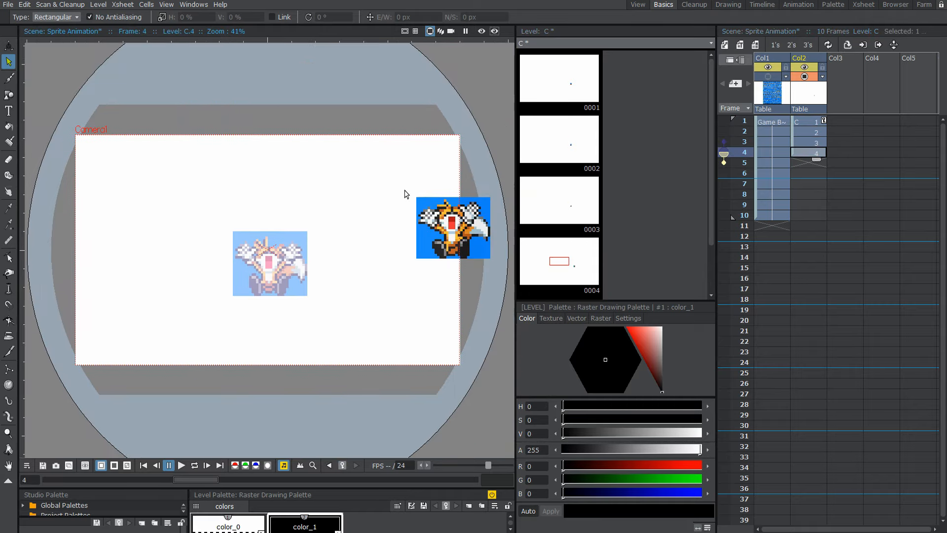
mouse_move(404, 190)
left_mouse_down()
mouse_move(507, 268)
mouse_move(229, 258)
mouse_move(300, 273)
mouse_move(301, 287)
left_mouse_up()
scroll(332, 269, "up", 4)
left_click(348, 280)
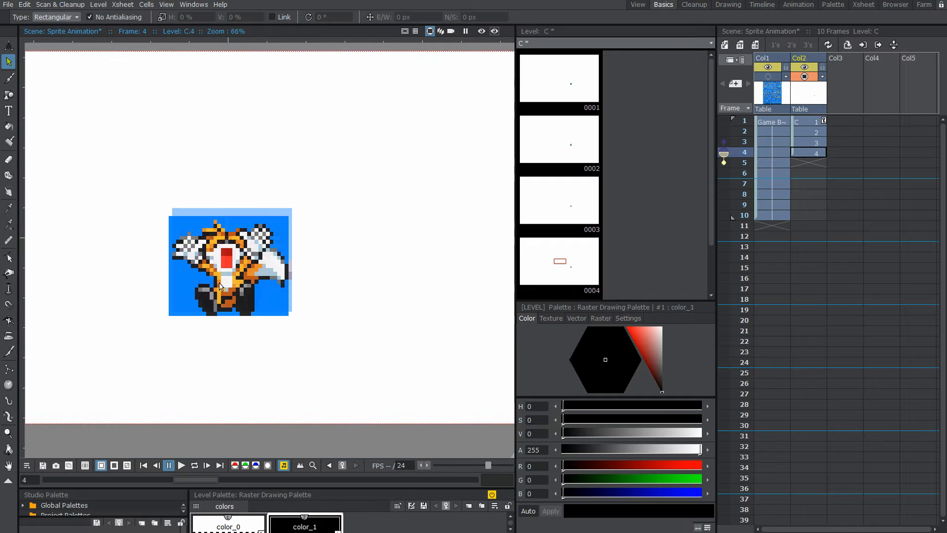
Nudge frame 4's sprite slightly right so its side edges line up with frame 3's sprite.
left_click_drag(139, 196, 348, 332)
left_click_drag(273, 297, 277, 296)
left_click(379, 276)
left_click_drag(161, 196, 367, 348)
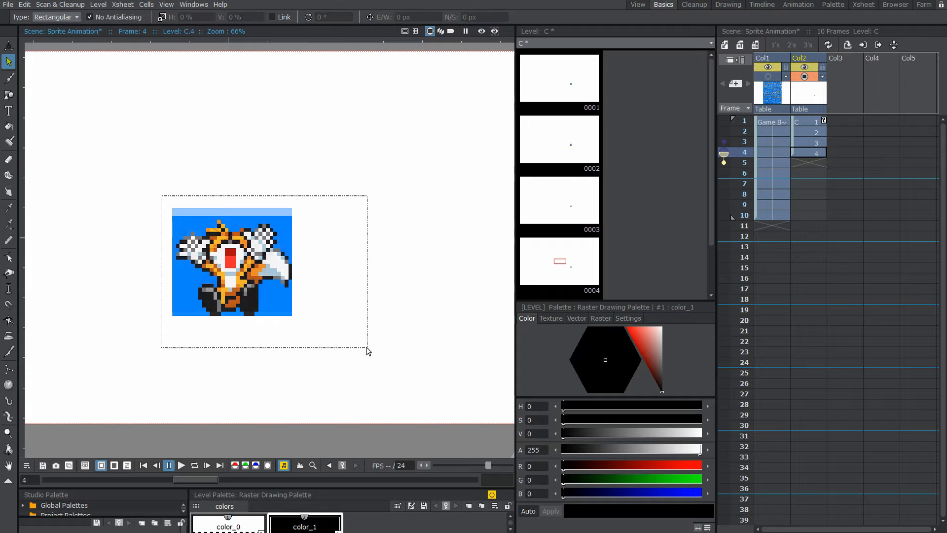
left_click(414, 277)
Flip repeatedly through all four frames to check the sprite alignment and motion, ending on frame 1.
key("comma")
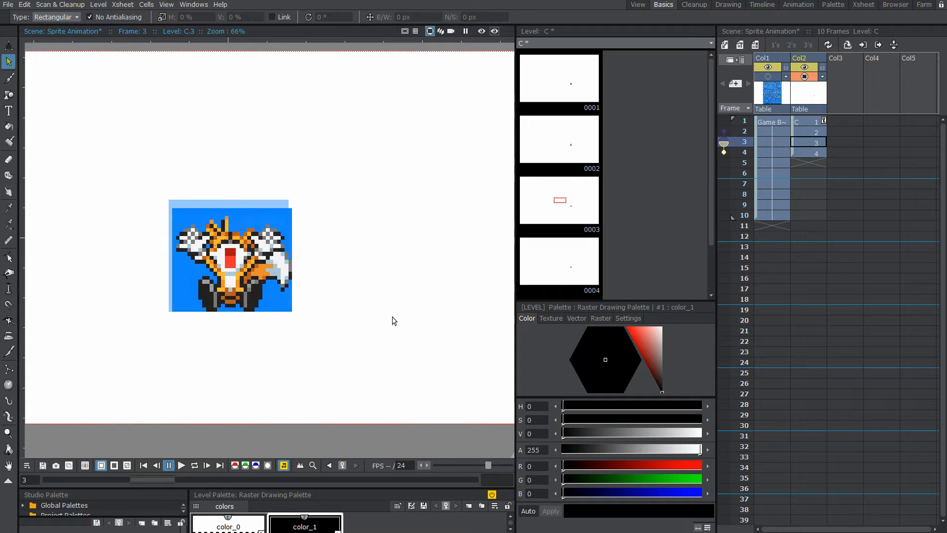
key("comma")
key("period")
key("period")
key("comma")
key("comma")
key("comma")
key("period")
key("period")
key("comma")
key("period")
key("comma")
key("period")
key("comma")
key("period")
key("comma")
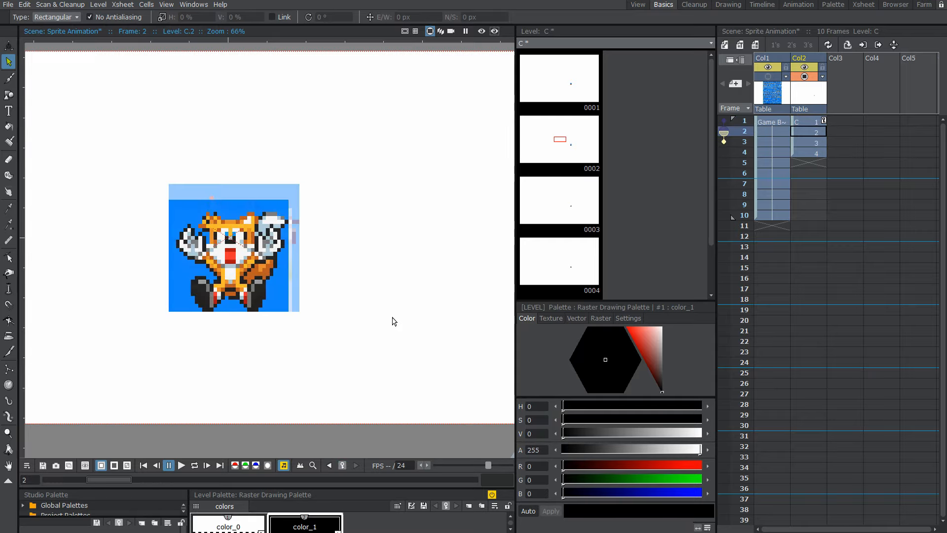
key("period")
key("period")
key("comma")
key("comma")
key("period")
key("period")
key("period")
key("period")
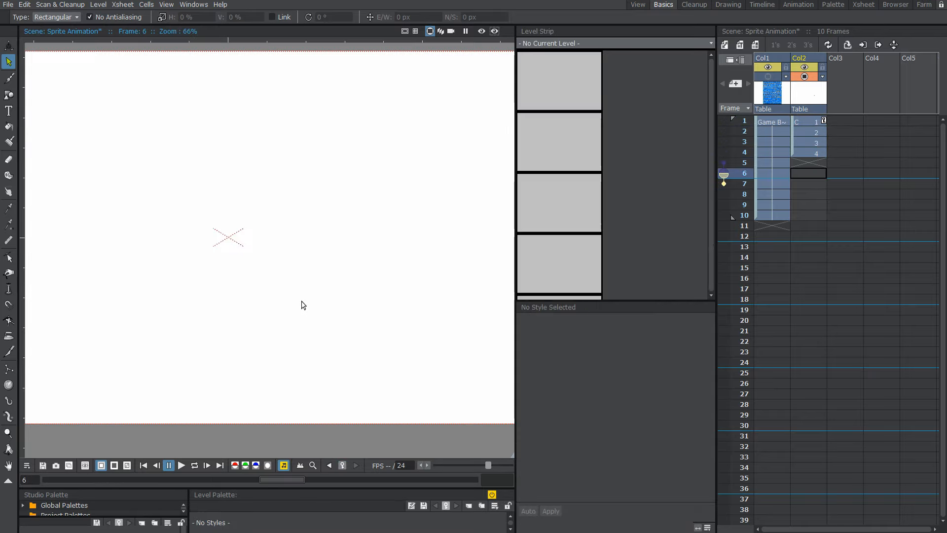
key("comma")
key("comma")
key("comma")
key("comma")
key("comma")
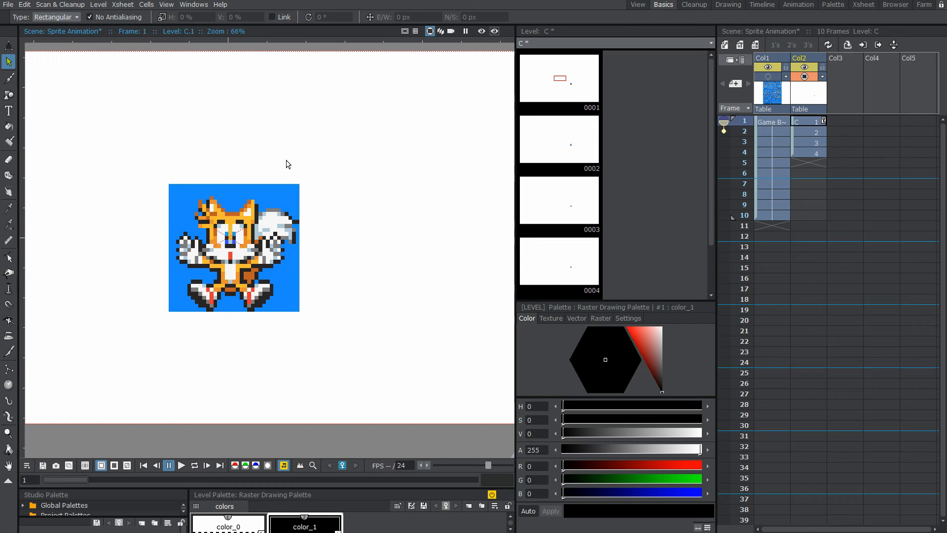
Check the rendered preview of frame 1 and set the preview's resample balance to Closest Pixel (Nearest Neighbor).
left_click(482, 31)
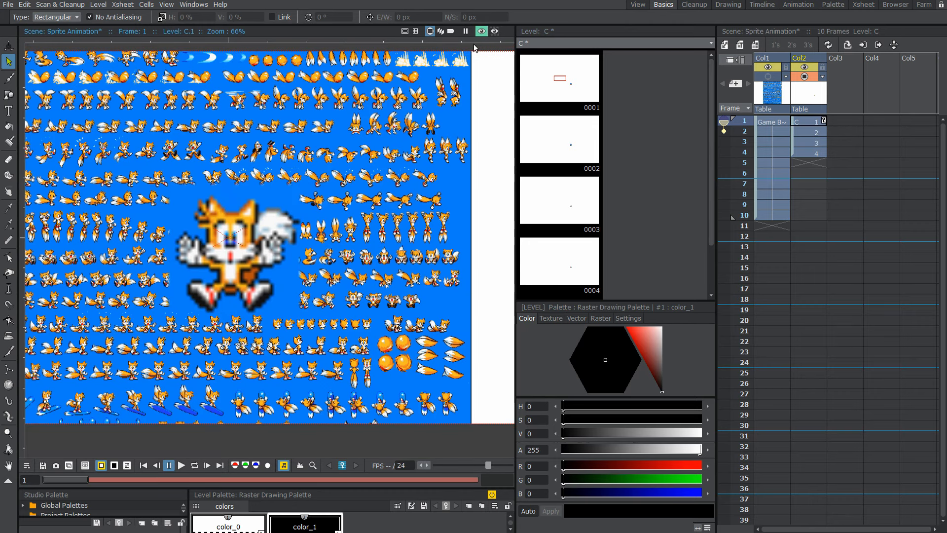
left_click(483, 31)
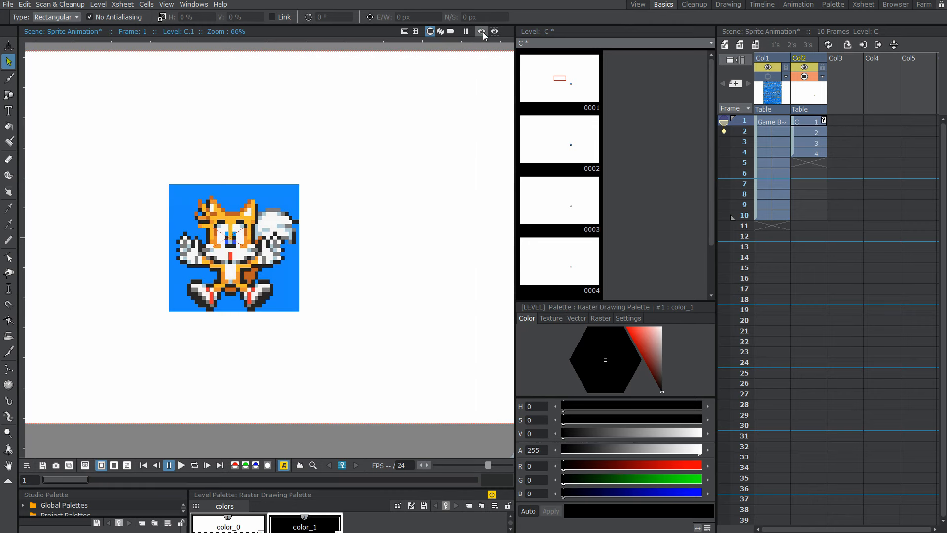
left_click(8, 5)
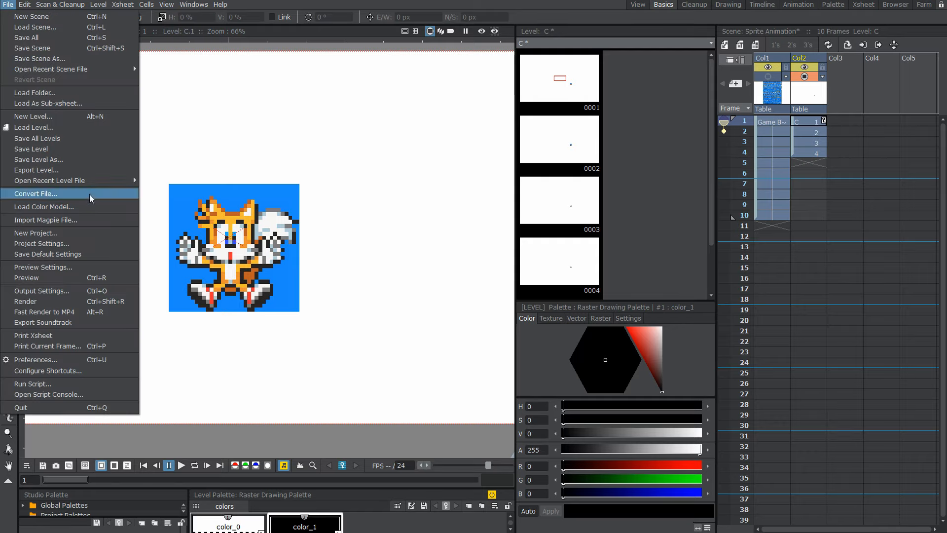
left_click(54, 268)
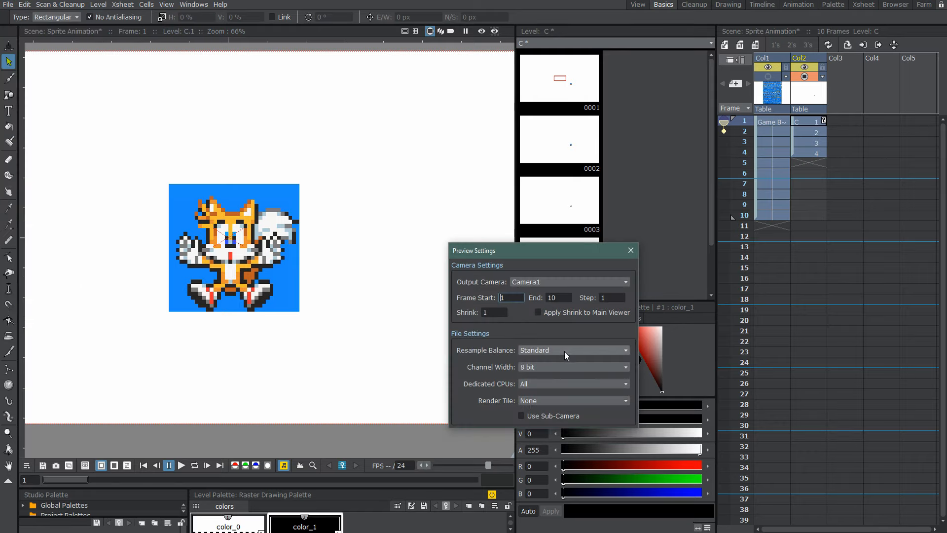
left_click(534, 350)
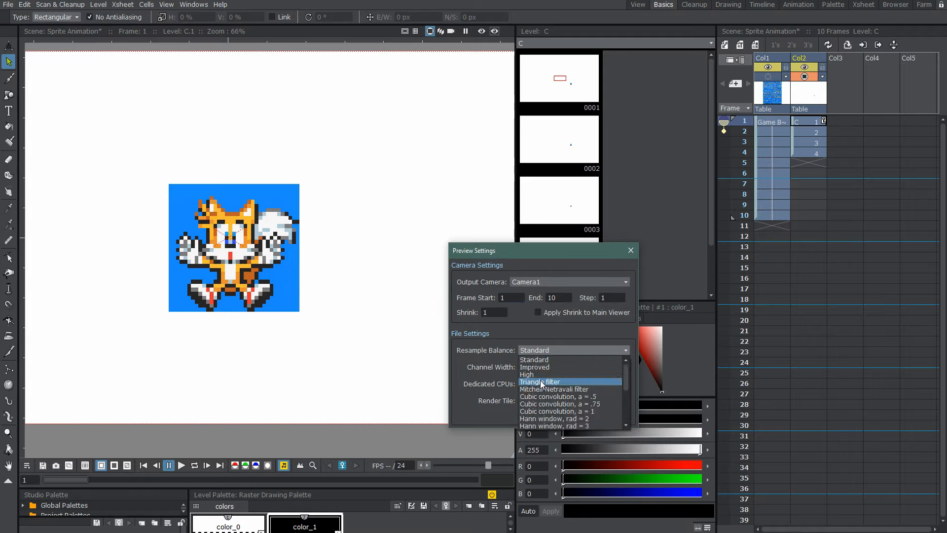
scroll(552, 414, "down", 3)
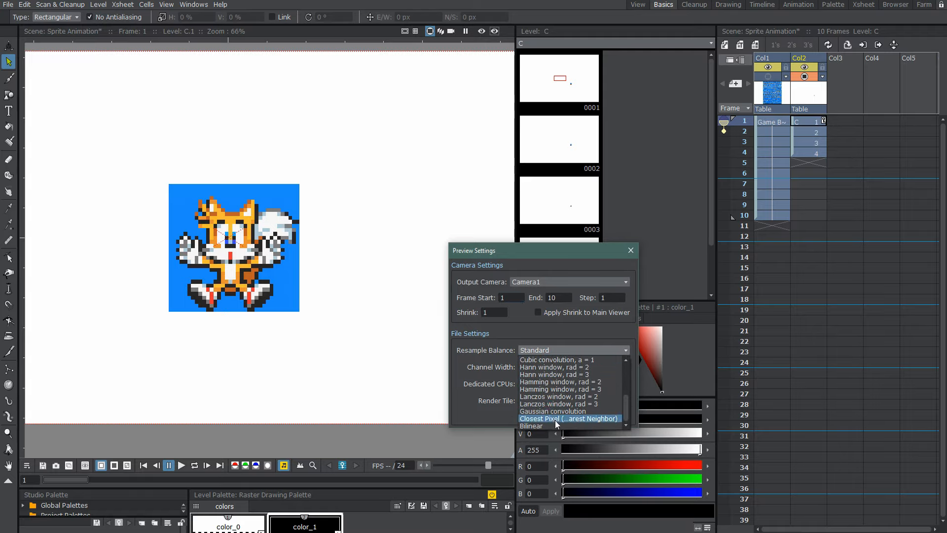
left_click(555, 418)
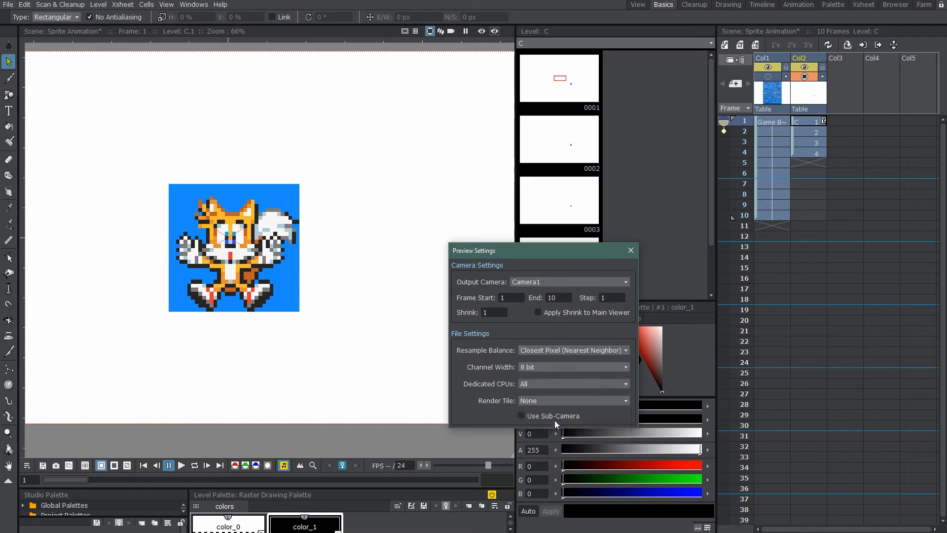
left_click(630, 250)
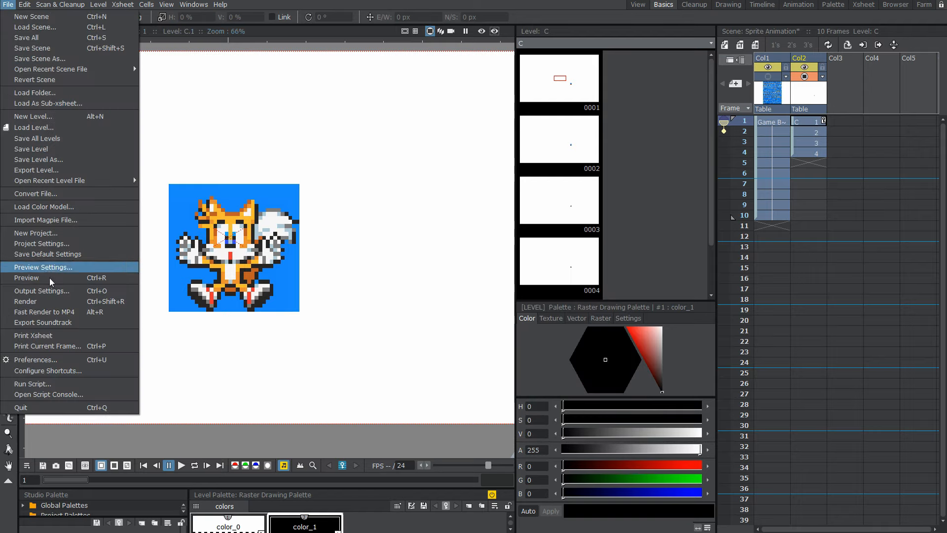
Look at the resample balance option in the output settings.
left_click(42, 291)
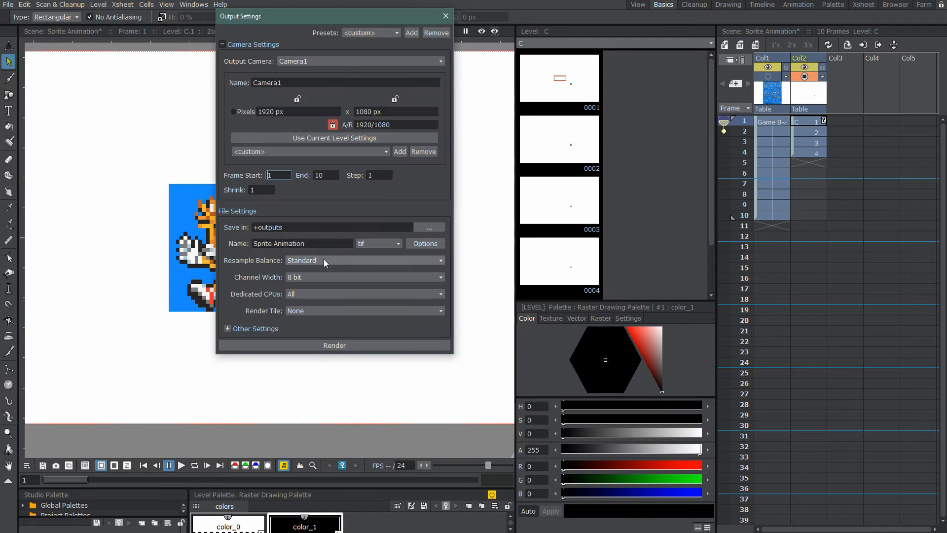
left_click(445, 16)
Step through the four frames of level C to review the playback timing.
scroll(385, 212, "down", 2)
left_click_drag(419, 203, 387, 217)
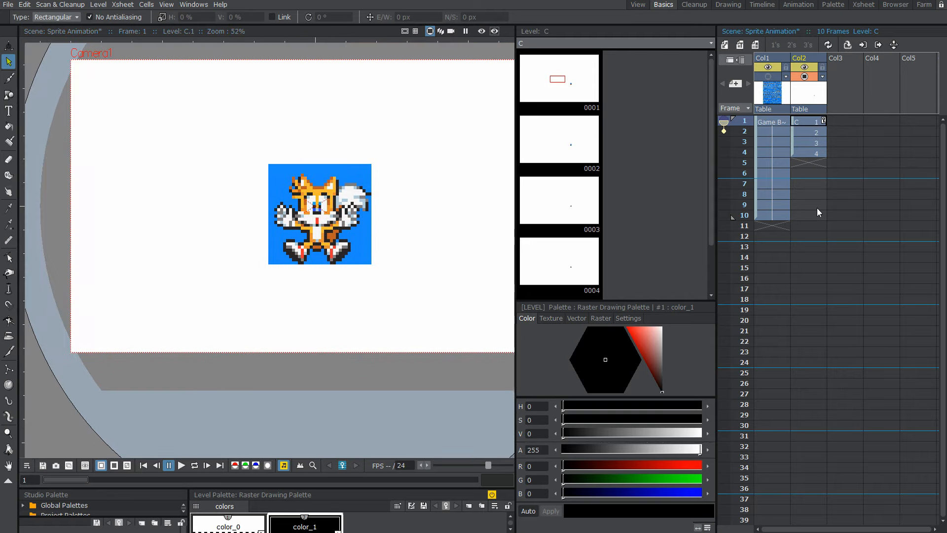
key("Down")
key("Down")
key("Down")
key("Up")
key("Up")
key("Up")
key("Down")
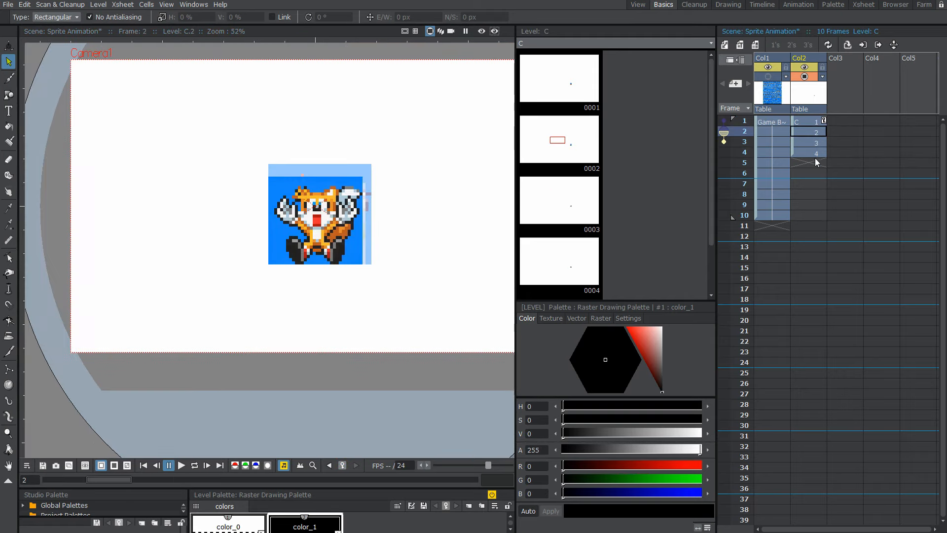
key("Down")
Reframe all four cells of level C on 3's.
left_click_drag(815, 120, 812, 148)
right_click(813, 148)
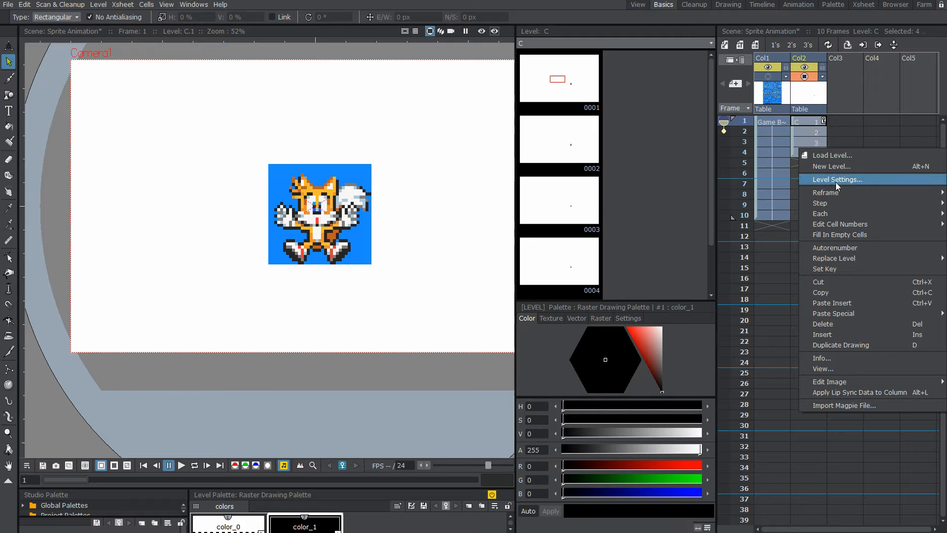
mouse_move(830, 193)
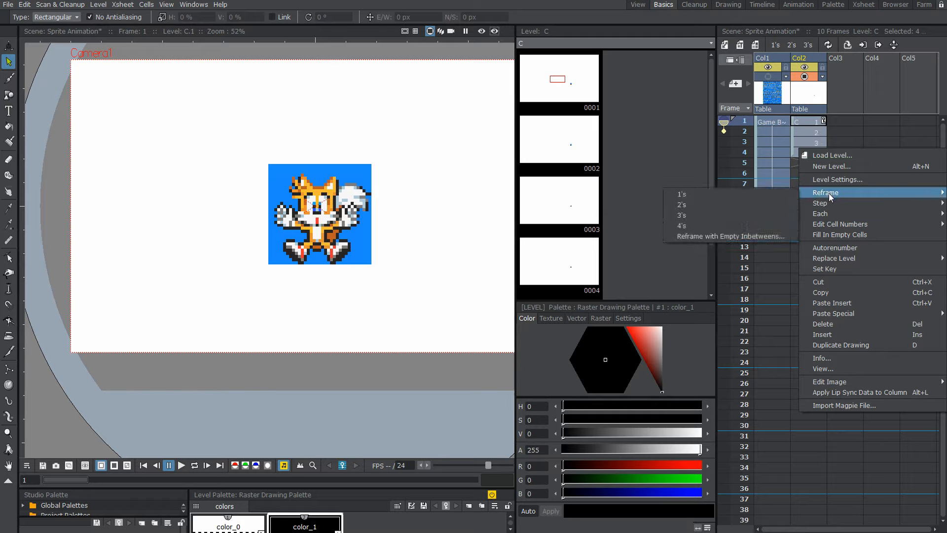
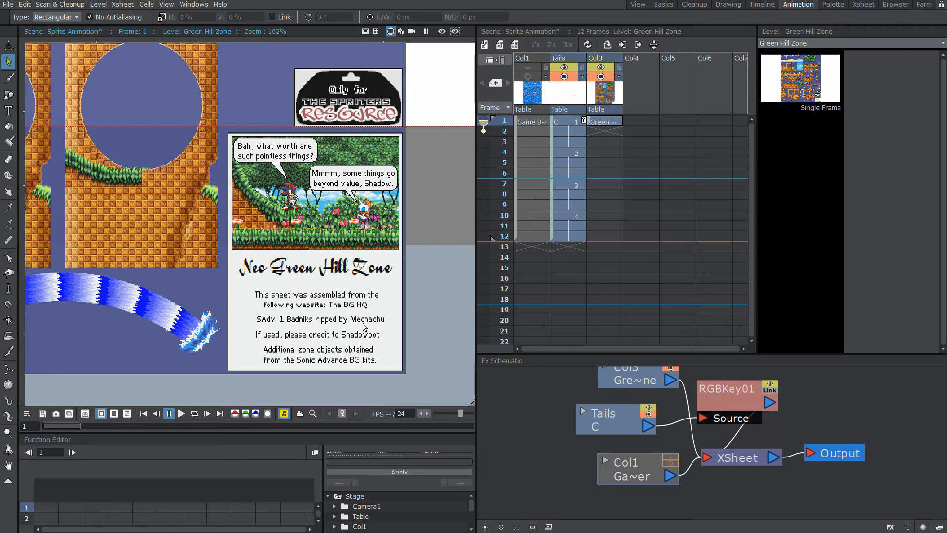
Look over the Green Hill Zone sheet and extend its exposure in Col3 through frame 12.
scroll(218, 221, "down", 1)
scroll(202, 211, "down", 1)
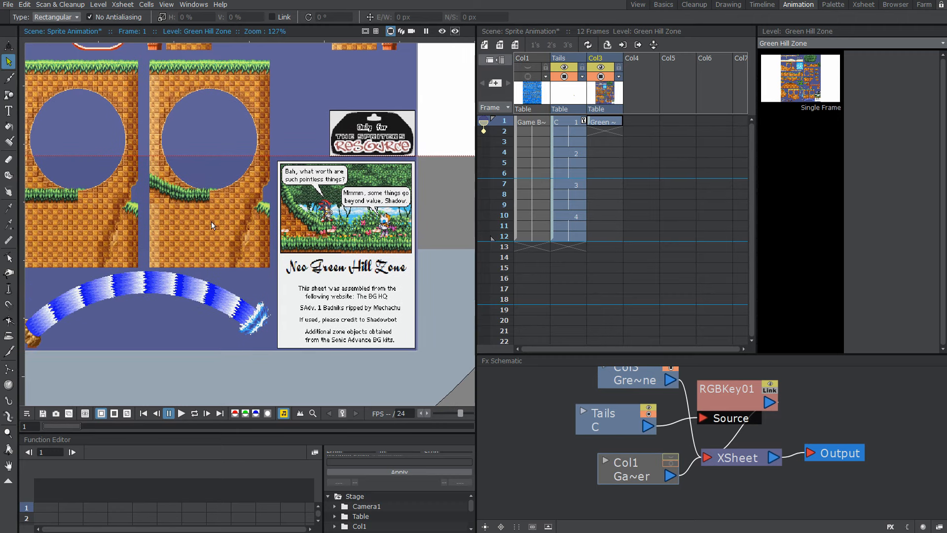
scroll(210, 229, "down", 5)
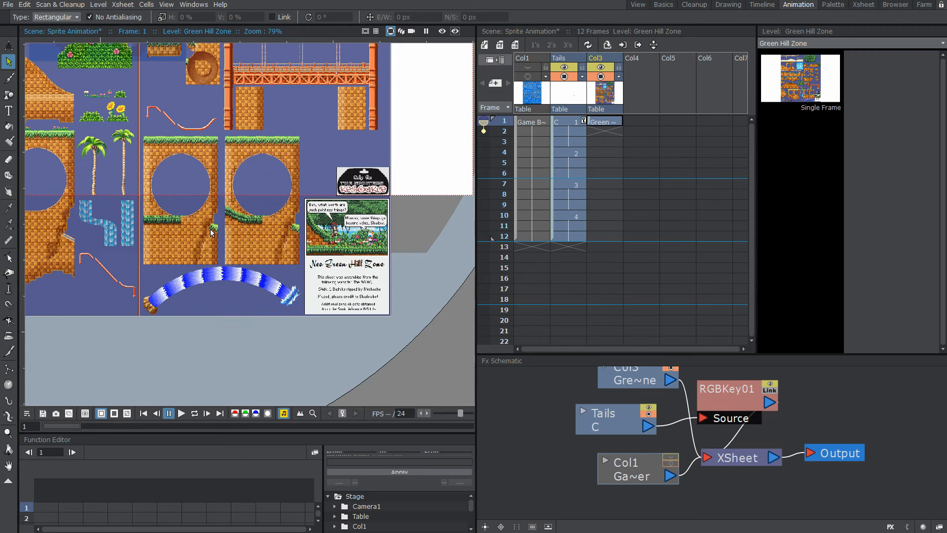
scroll(141, 138, "up", 1)
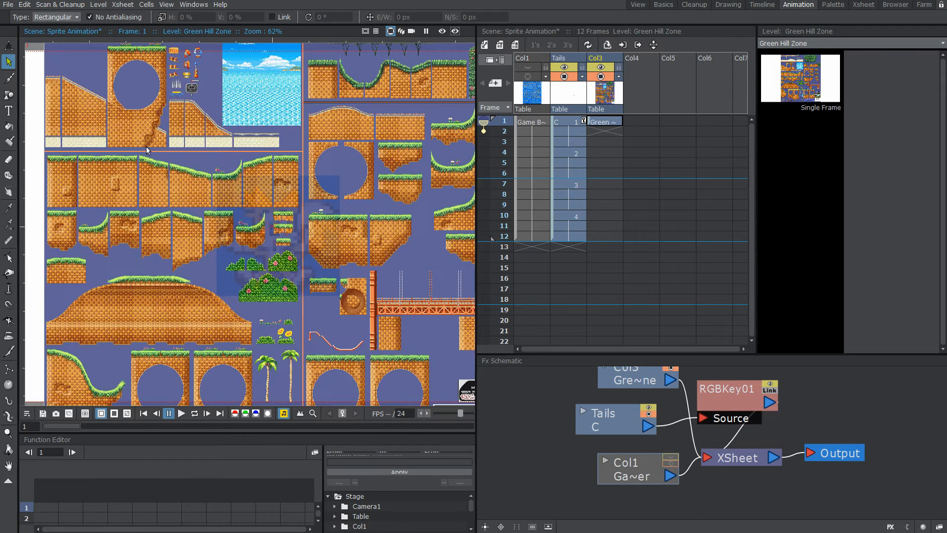
scroll(330, 231, "down", 1)
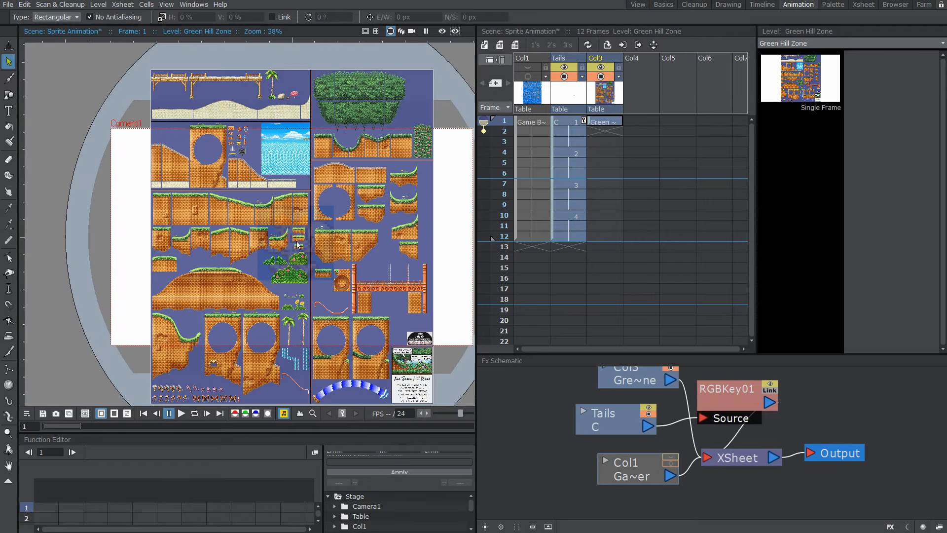
scroll(233, 246, "up", 2)
left_click_drag(603, 127, 602, 238)
Copy the wide flat grass-topped ground block from the Green Hill Zone sheet into frame 1 of Col4 as a new level.
scroll(305, 291, "up", 4)
left_click_drag(167, 159, 306, 288)
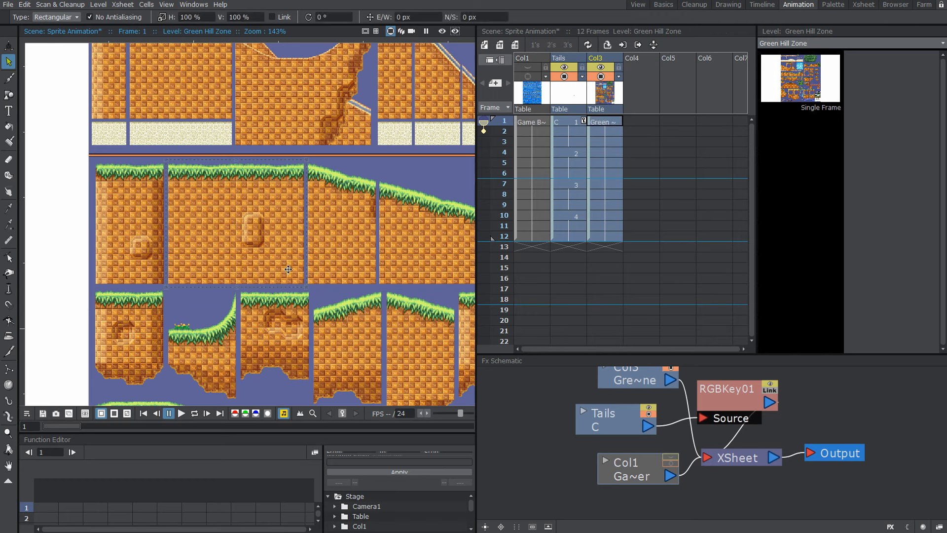
left_click(646, 121)
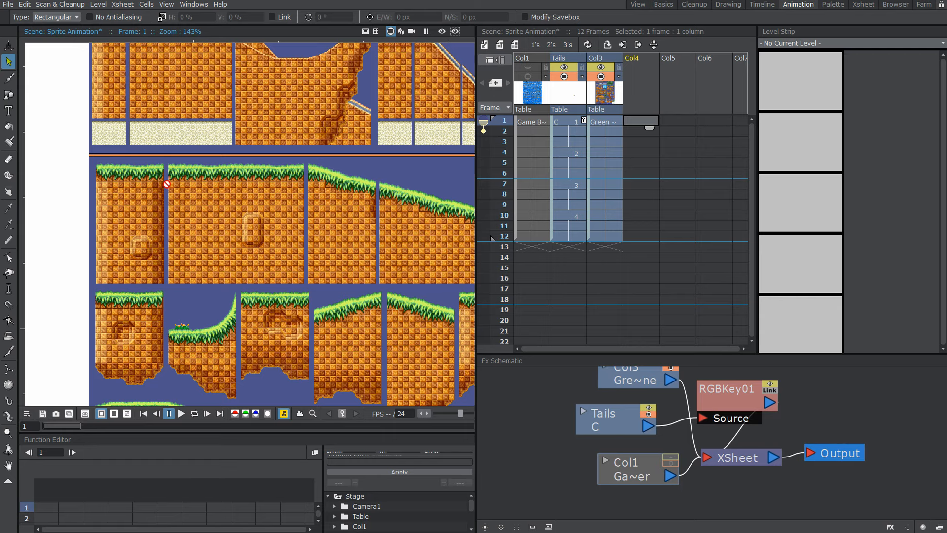
key("ctrl+v")
Hide the Green Hill Zone column in both the camera stand and the preview.
scroll(374, 224, "down", 6)
left_click_drag(417, 198, 321, 178)
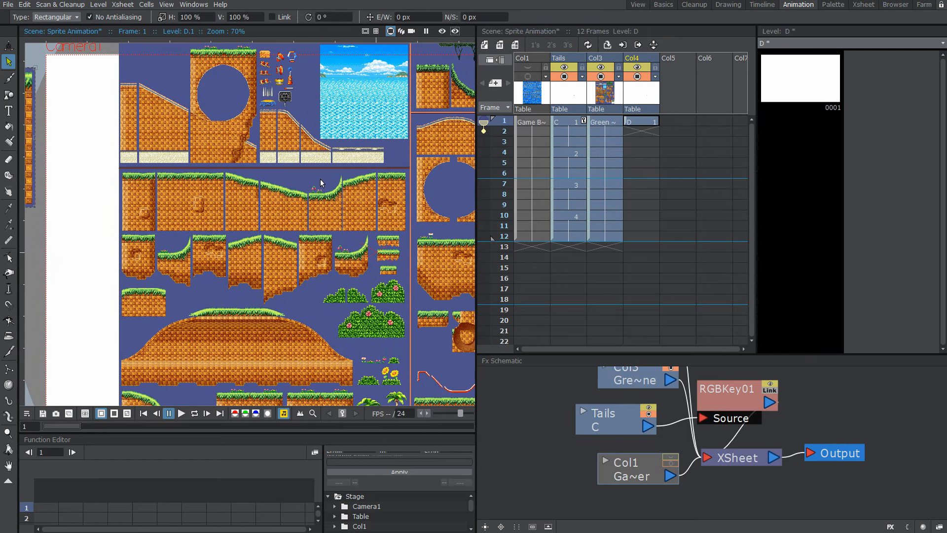
scroll(321, 179, "down", 4)
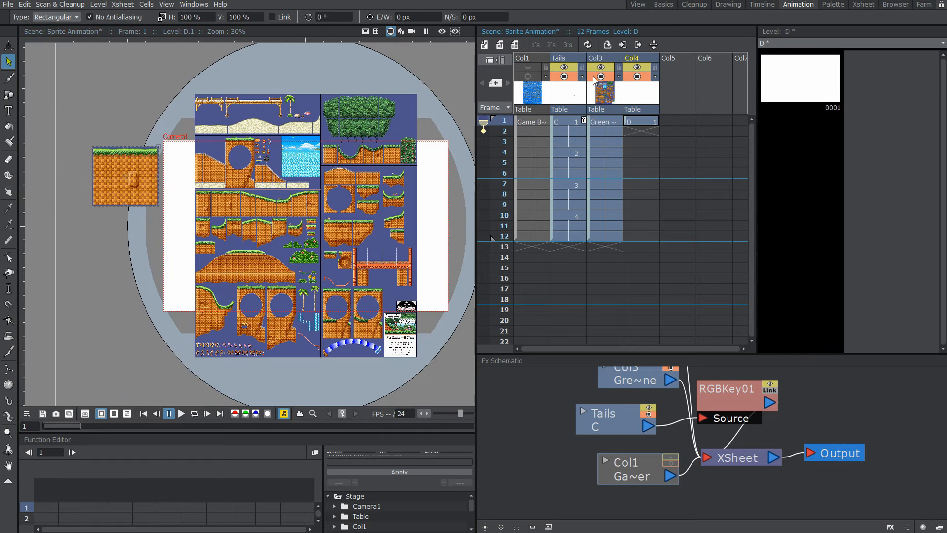
left_click(600, 76)
left_click(601, 67)
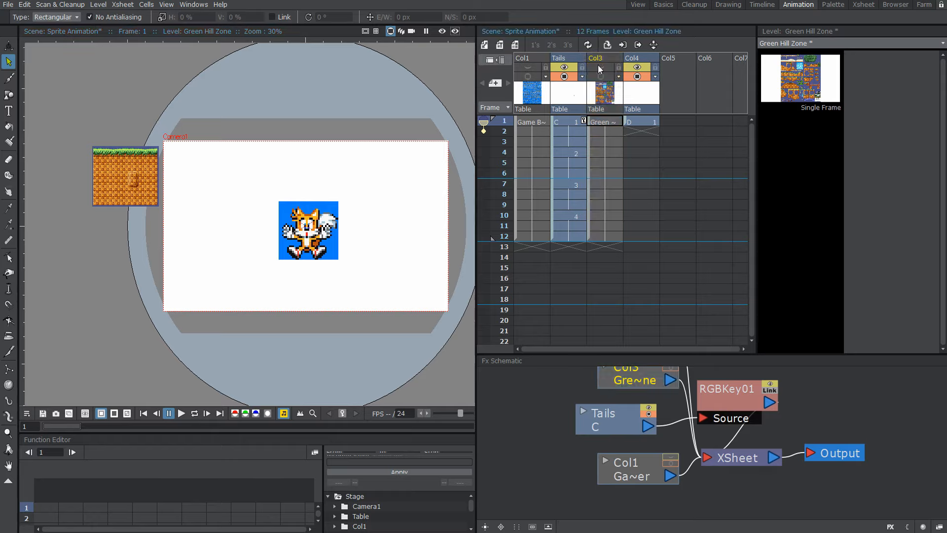
Try enlarging the ground block in level D to about 285% by 307% with No Antialiasing off, and undo it.
left_click(643, 121)
left_click(152, 187)
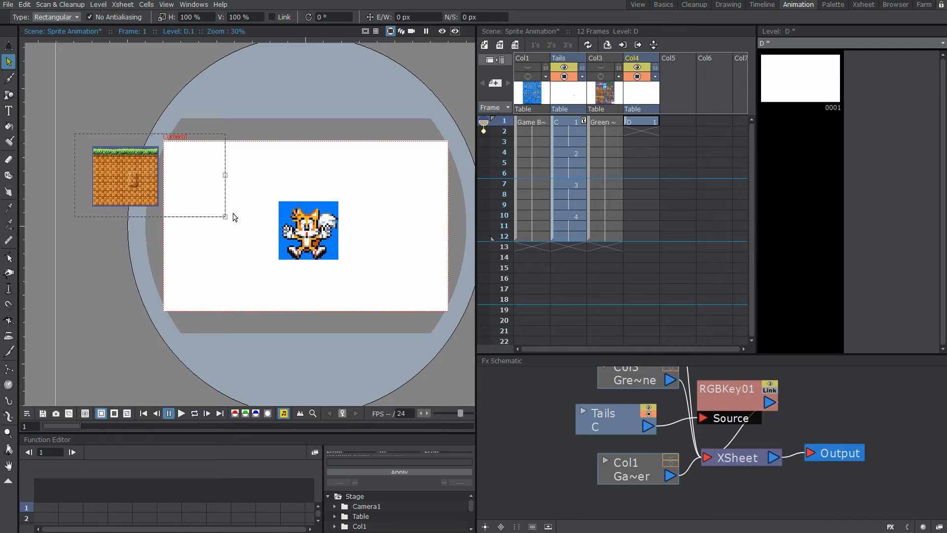
left_click_drag(232, 216, 205, 178)
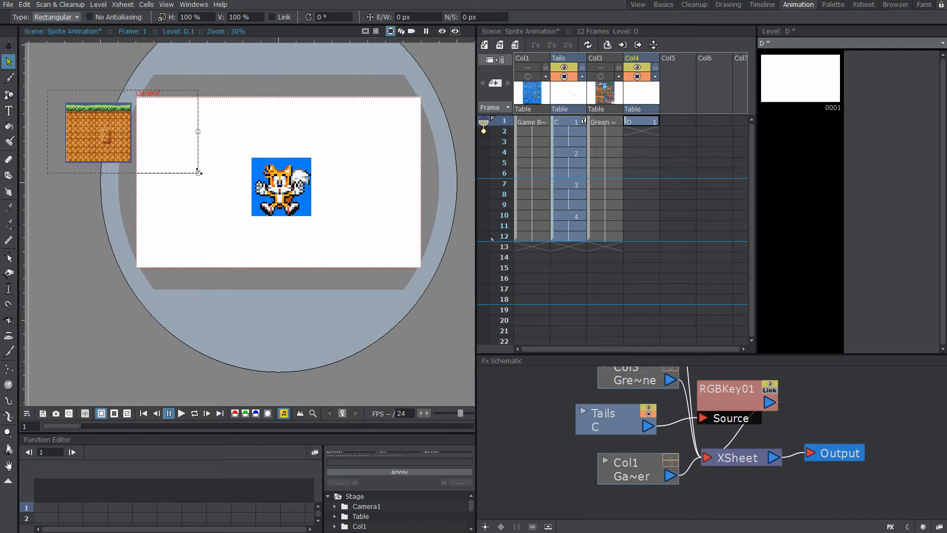
left_click_drag(199, 172, 286, 338)
scroll(189, 157, "up", 5)
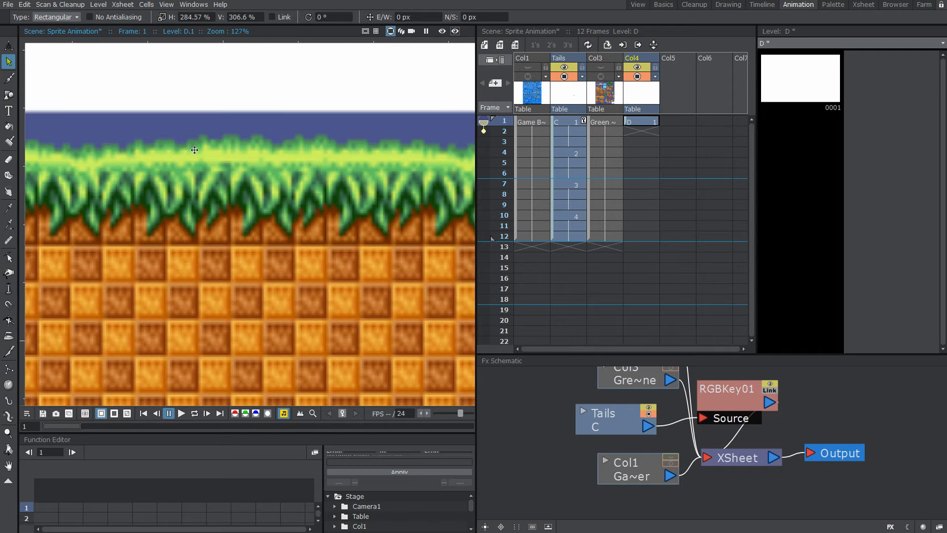
scroll(192, 145, "down", 11)
key("ctrl+z")
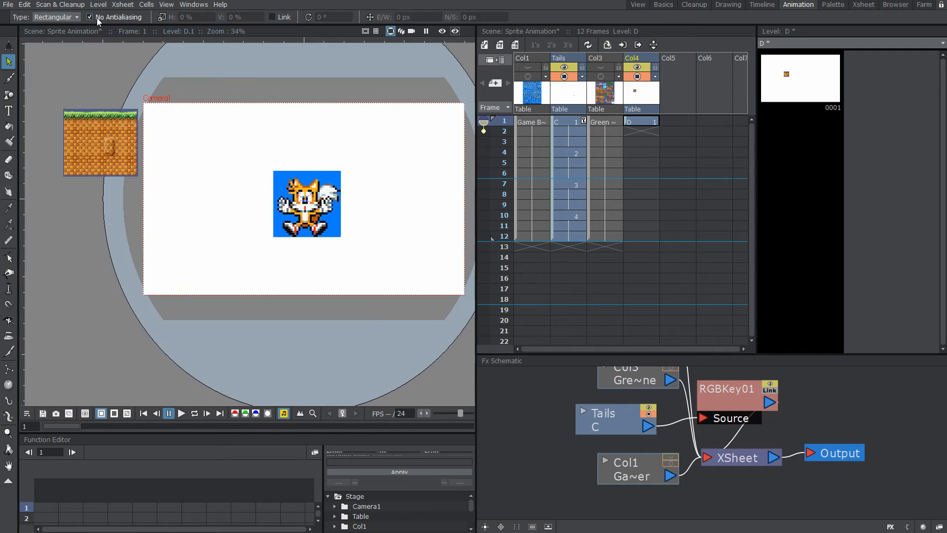
With No Antialiasing on, enlarge the ground block to about 580% by 542% and place it beneath Tails across the camera frame.
left_click_drag(63, 109, 559, 437)
scroll(255, 169, "up", 4)
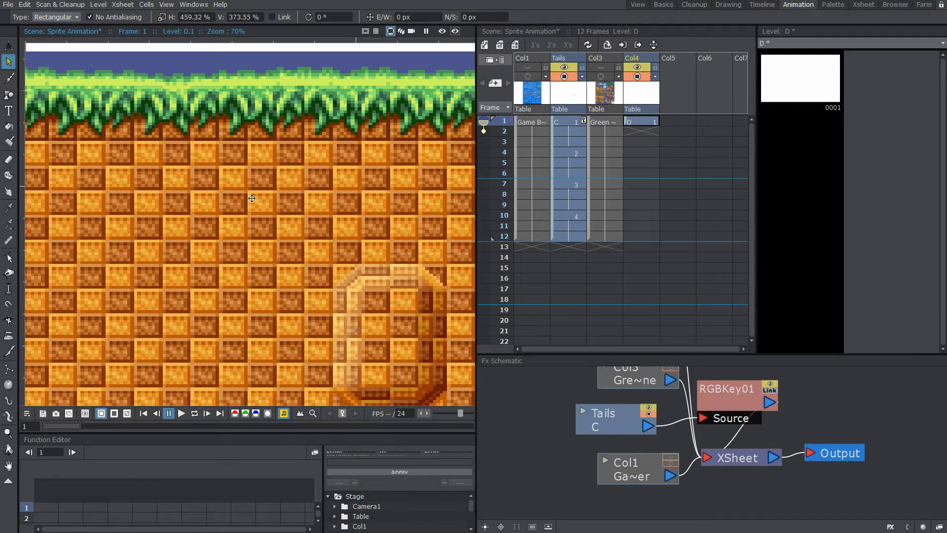
scroll(254, 169, "down", 7)
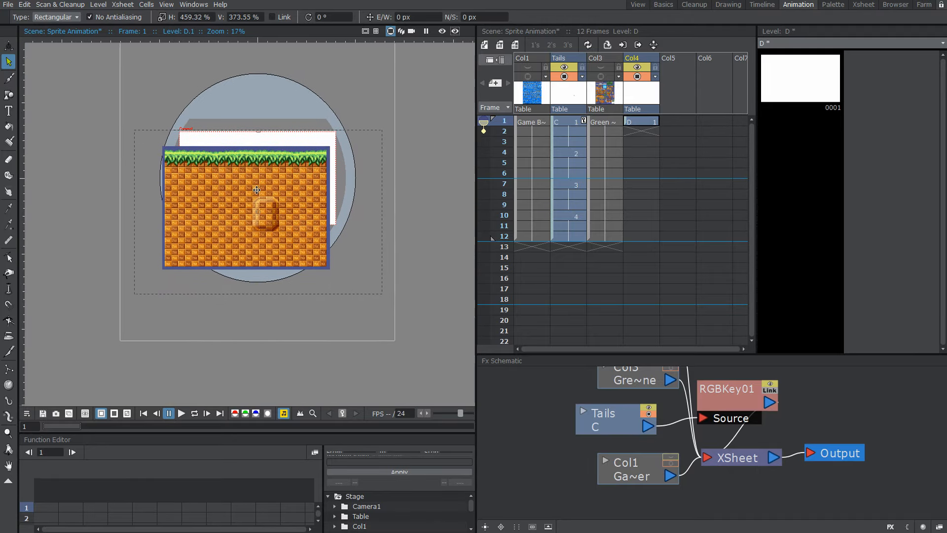
left_click_drag(381, 295, 448, 369)
left_click_drag(286, 216, 270, 239)
scroll(271, 239, "up", 2)
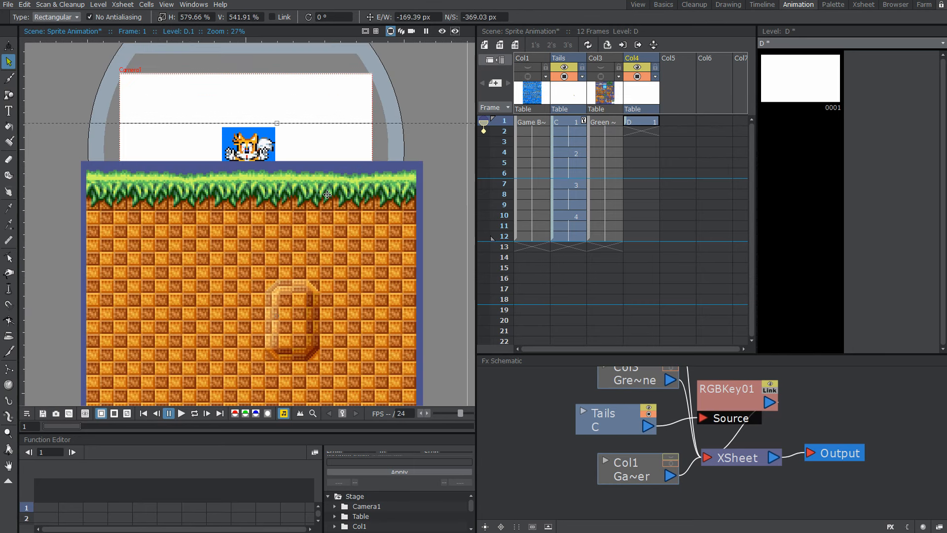
Move the ground block's column behind the Tails column and extend its exposure through frame 12.
left_click_drag(623, 58, 566, 61)
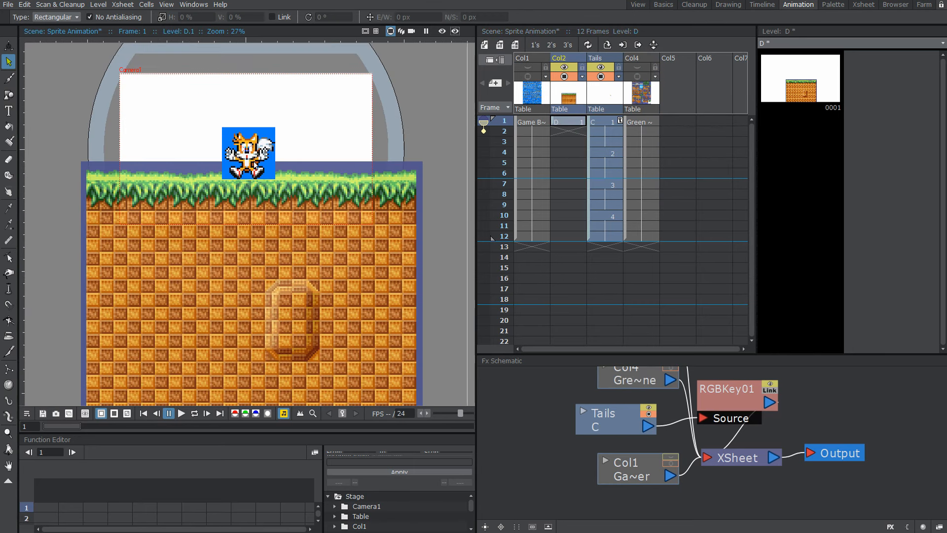
scroll(314, 133, "up", 1)
key("Down")
key("Down")
key("Down")
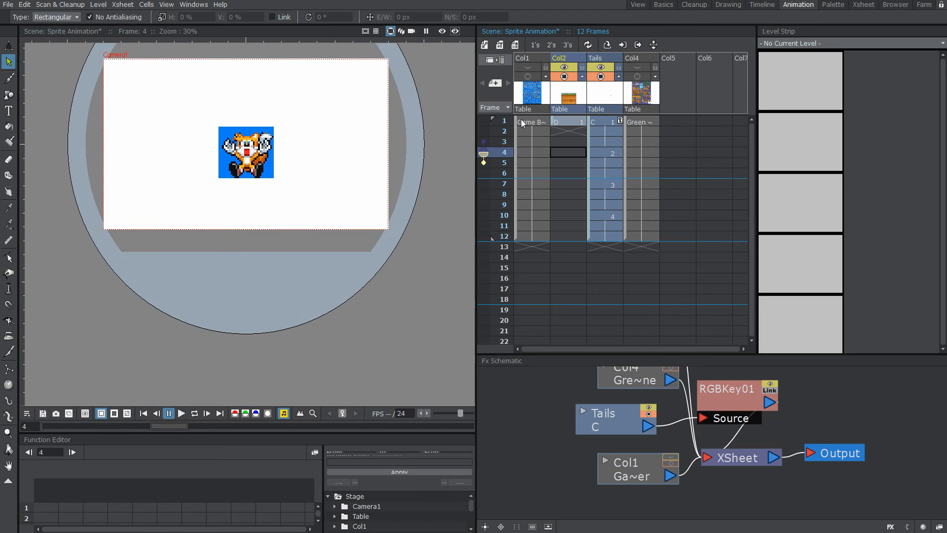
key("Up")
key("Up")
key("Up")
left_click(573, 122)
left_click_drag(575, 149, 560, 242)
Step through the frames to examine how Tails moves against the ground.
left_click(578, 121)
key("Down")
key("Down")
key("Down")
key("Down")
key("Down")
key("Down")
key("Down")
key("Down")
key("Down")
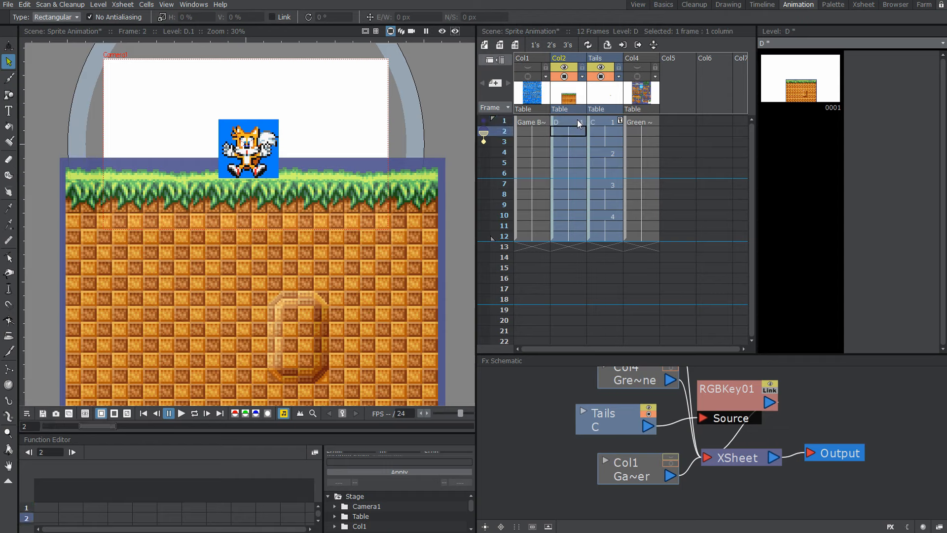
key("Up")
key("Up")
key("Up")
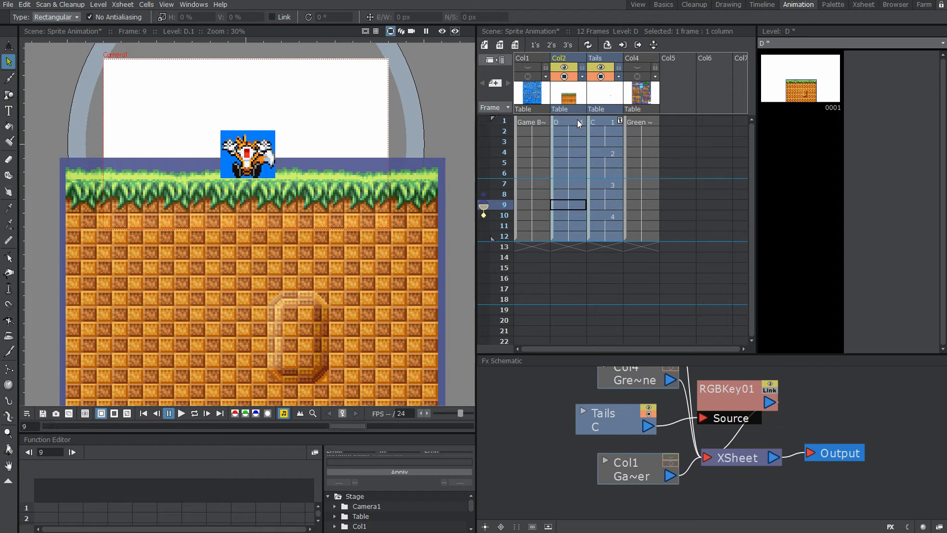
key("Down")
key("Down")
key("Down")
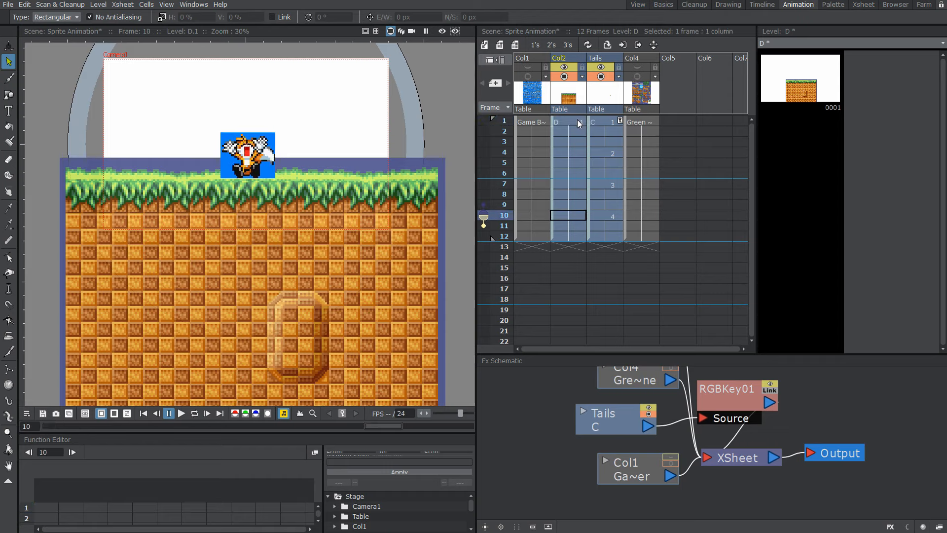
Show the Green Hill Zone sheet in the camera stand and copy its sky-and-ocean picture into frame 1 of Col5 as a new level.
left_click(650, 121)
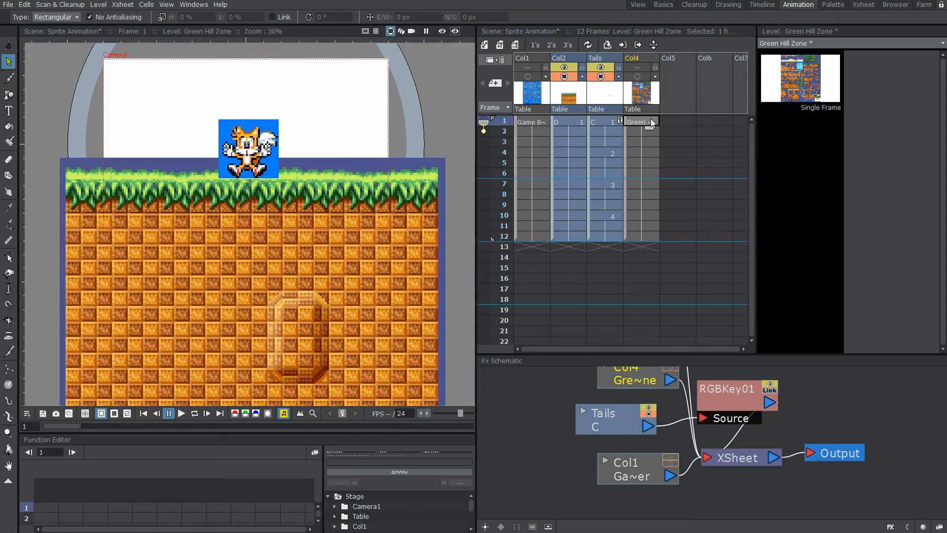
left_click(637, 77)
scroll(214, 121, "up", 6)
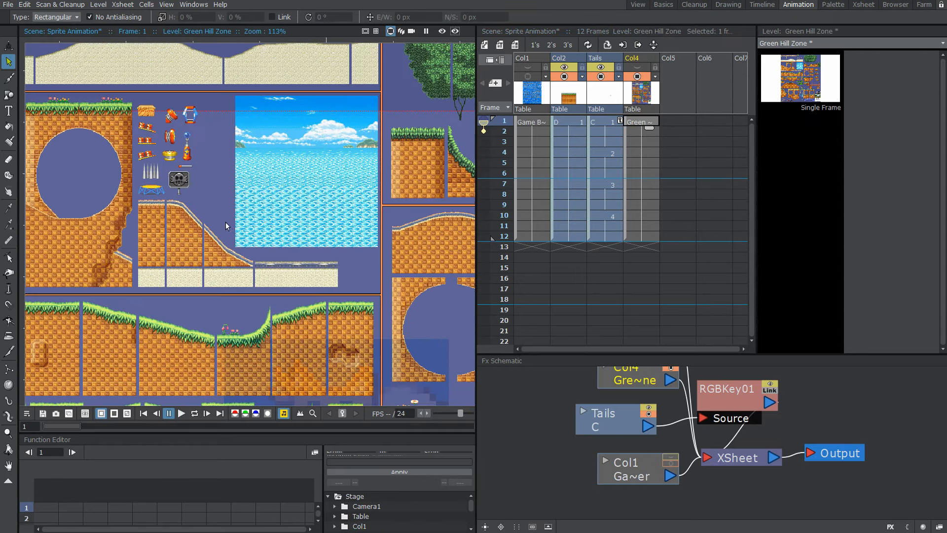
scroll(224, 223, "up", 2)
left_click_drag(188, 96, 402, 317)
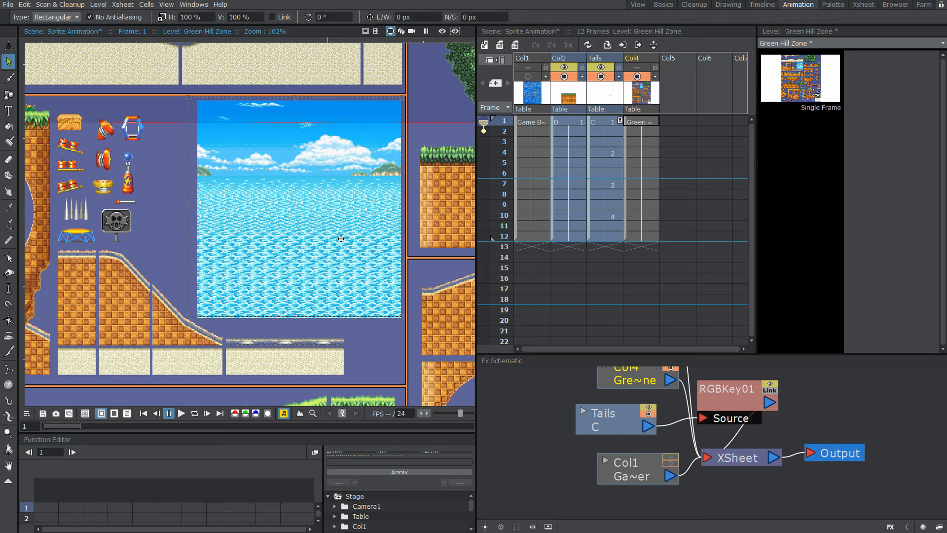
left_click(677, 121)
key("ctrl+v")
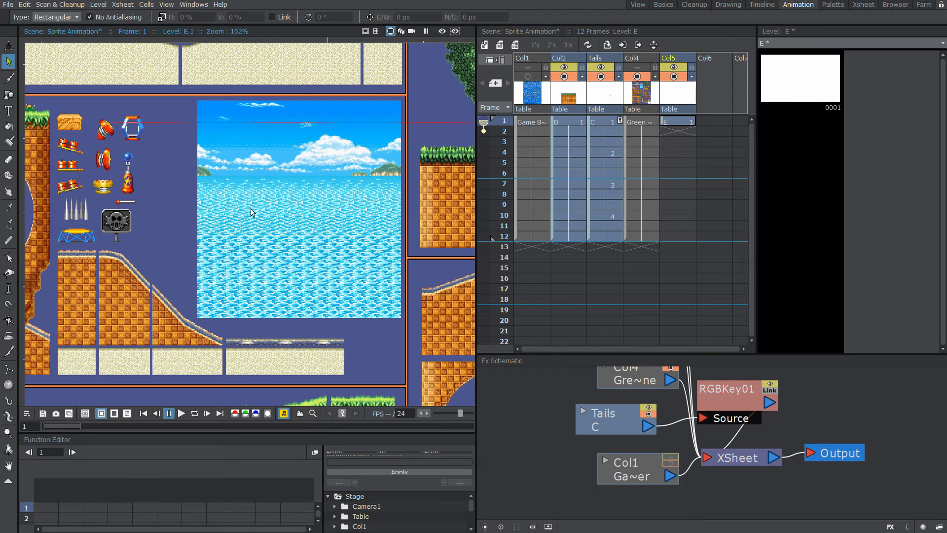
scroll(250, 208, "down", 10)
key("ctrl+v")
Enlarge the pasted sky-and-ocean picture slightly and move it above the sprite sheet.
scroll(356, 226, "up", 4)
scroll(331, 170, "down", 2)
left_click_drag(295, 151, 258, 117)
scroll(257, 118, "down", 3)
left_click_drag(238, 73, 300, 131)
mouse_move(254, 88)
left_mouse_down()
mouse_move(277, 126)
mouse_move(155, 67)
mouse_move(159, 44)
mouse_move(311, 154)
left_mouse_up()
left_click(329, 114)
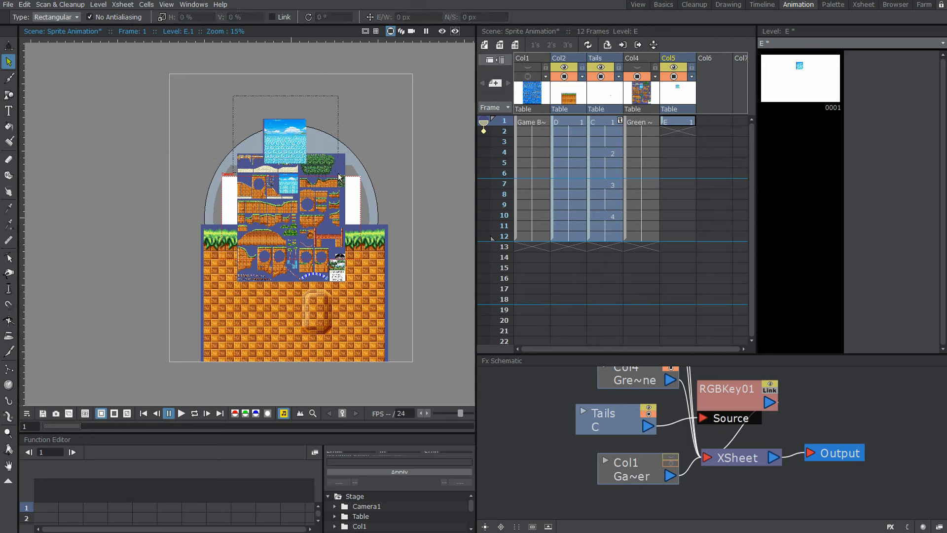
Enlarge the sky-and-ocean picture to about 477% and shift it up and to the left.
left_click_drag(233, 94, 108, 43)
left_click_drag(339, 174, 607, 379)
left_click_drag(374, 245, 228, 178)
scroll(400, 337, "down", 1)
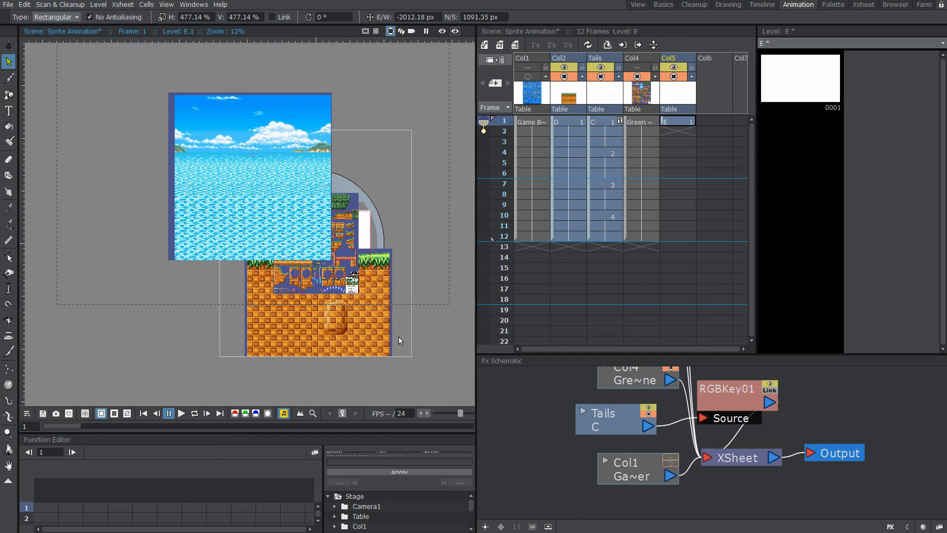
Scale the sky-and-ocean picture to about 658% and position it to cover the whole camera frame.
left_click_drag(398, 337, 250, 305)
left_click_drag(296, 273, 434, 403)
left_click_drag(165, 187, 159, 242)
scroll(320, 222, "up", 3)
left_click_drag(298, 222, 559, 216)
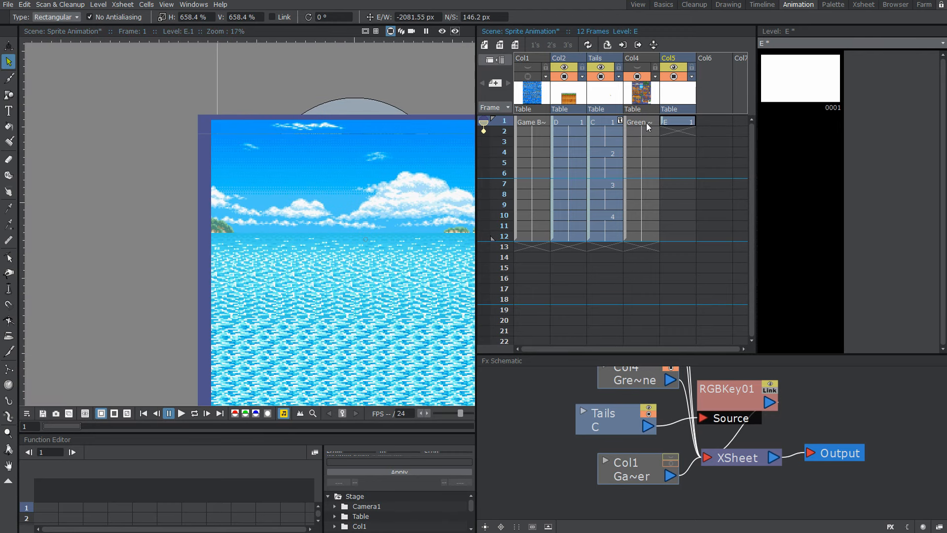
Move the sky-and-ocean column behind the ground and Tails columns, keeping the ground and Tails shown in the camera stand.
left_click(665, 122)
scroll(407, 199, "up", 2)
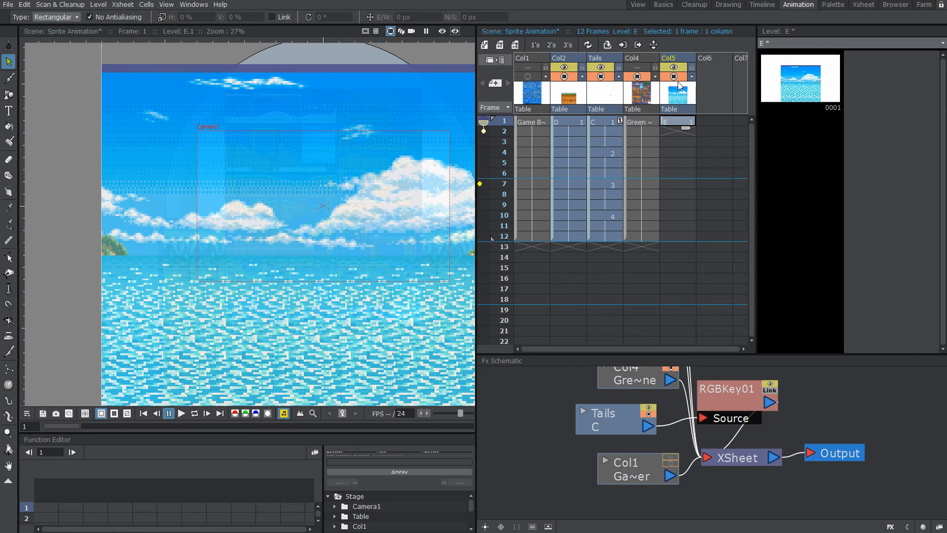
left_click_drag(665, 62, 594, 65)
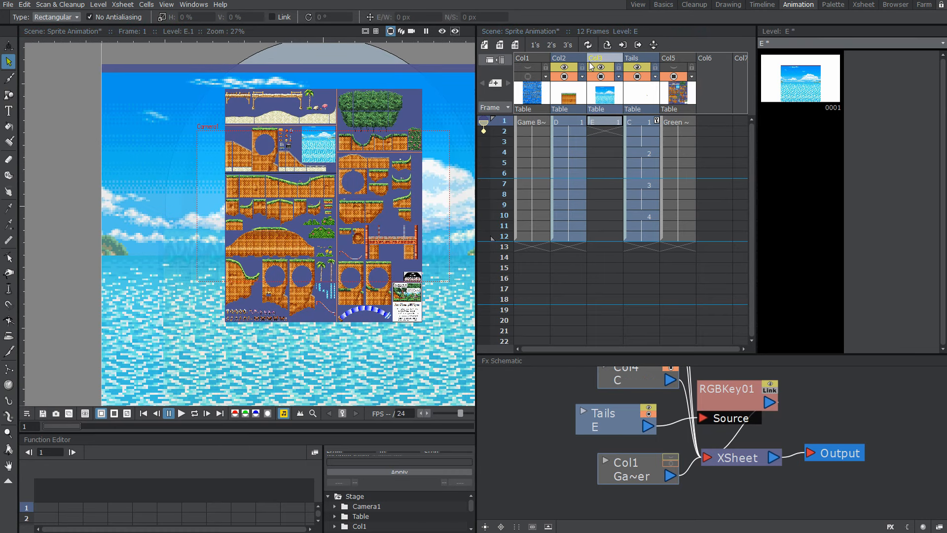
left_click(603, 76)
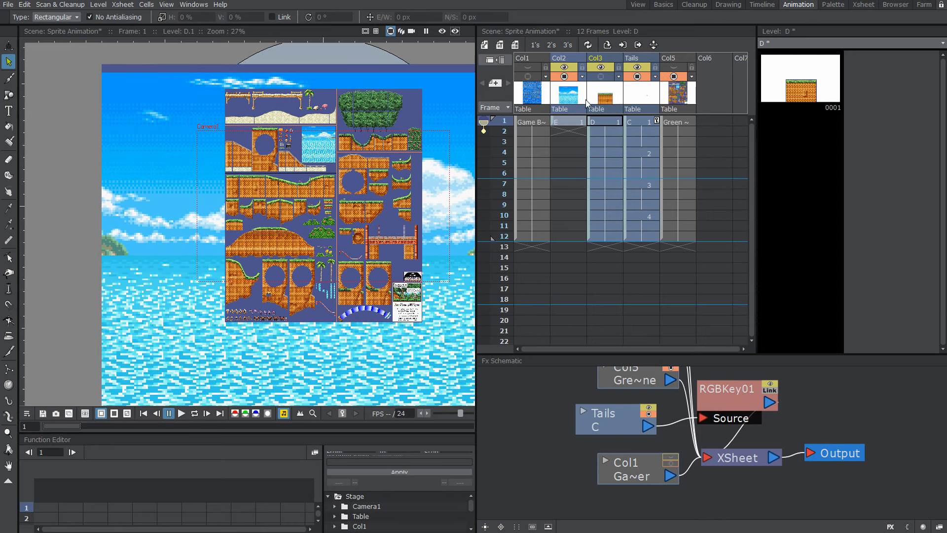
left_click(600, 76)
left_click(639, 79)
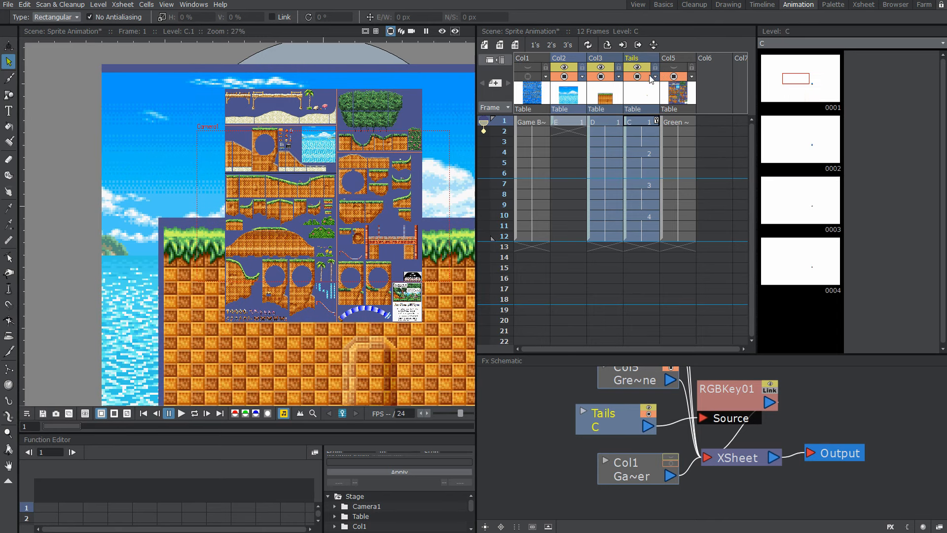
Hide the Green Hill Zone sheet in the camera stand and inspect Tails over the ground and sky.
left_click(674, 76)
scroll(365, 216, "up", 4)
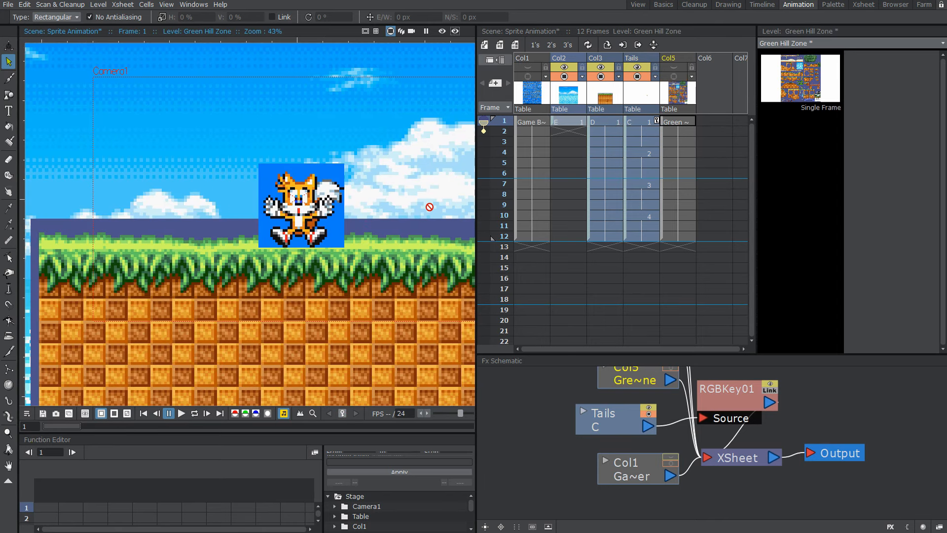
scroll(429, 207, "down", 1)
left_click_drag(367, 208, 276, 198)
scroll(319, 187, "down", 1)
scroll(327, 185, "up", 3)
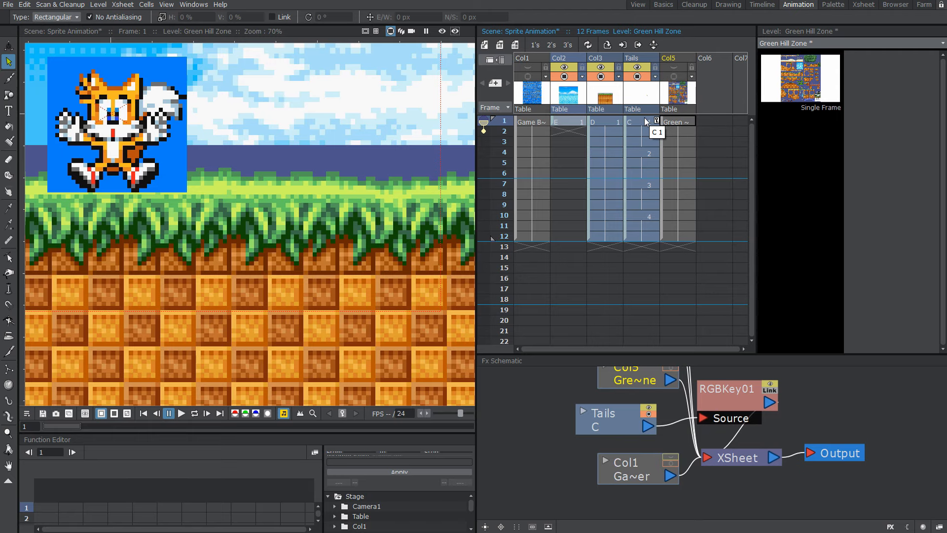
Rename the ground block's column as stage.
left_click(600, 123)
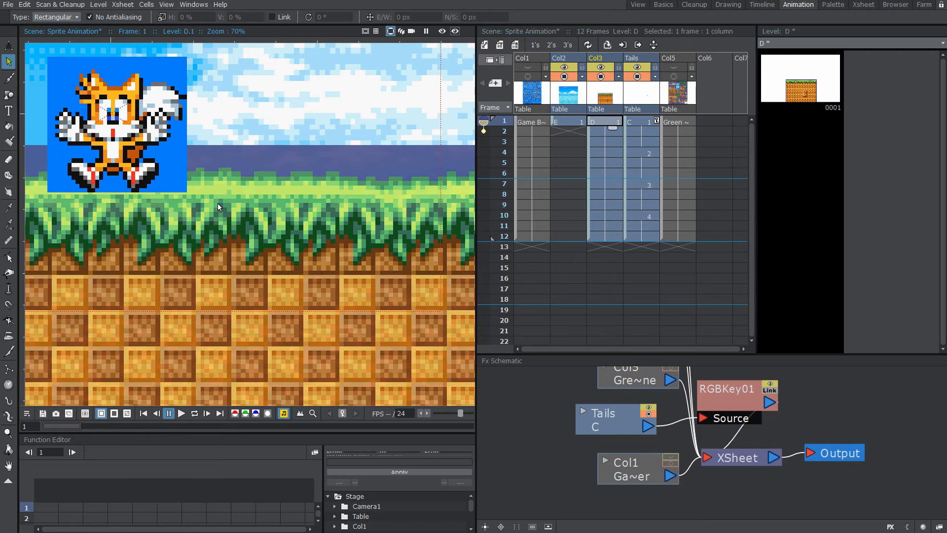
scroll(266, 282, "down", 5)
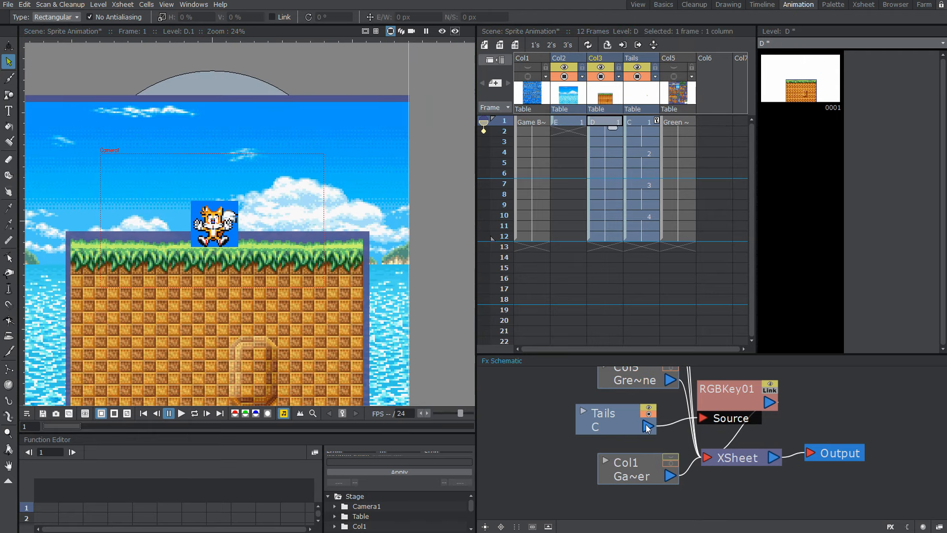
left_click_drag(647, 425, 649, 481)
left_click_drag(641, 373, 616, 448)
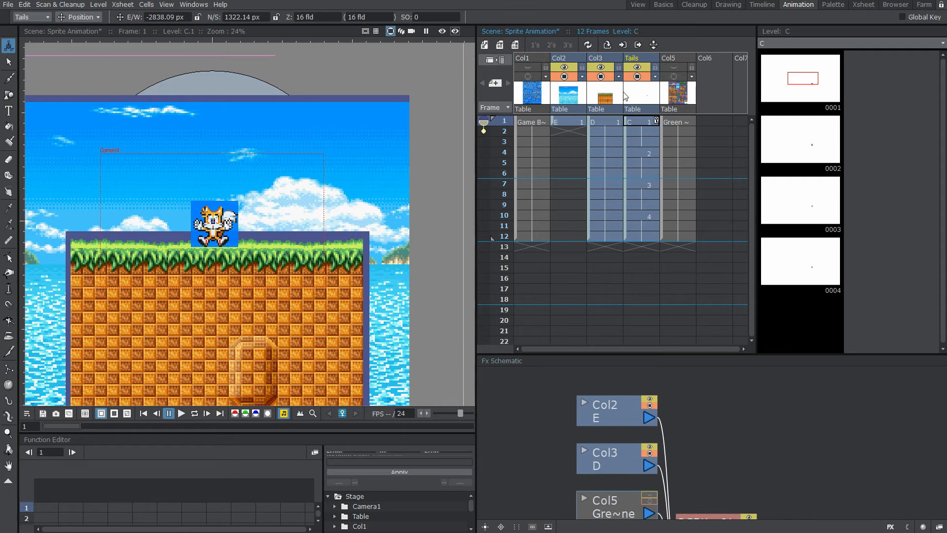
double_click(610, 58)
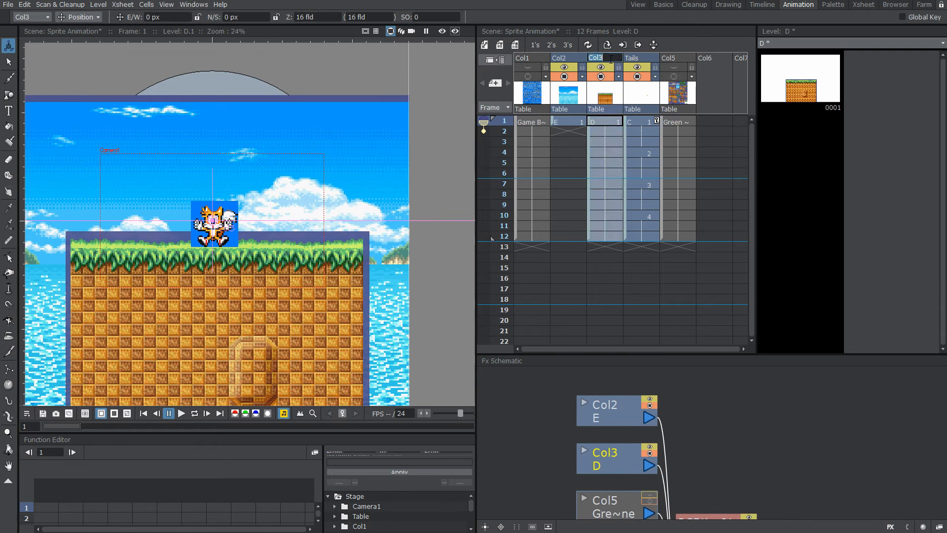
type("stage")
key("Return")
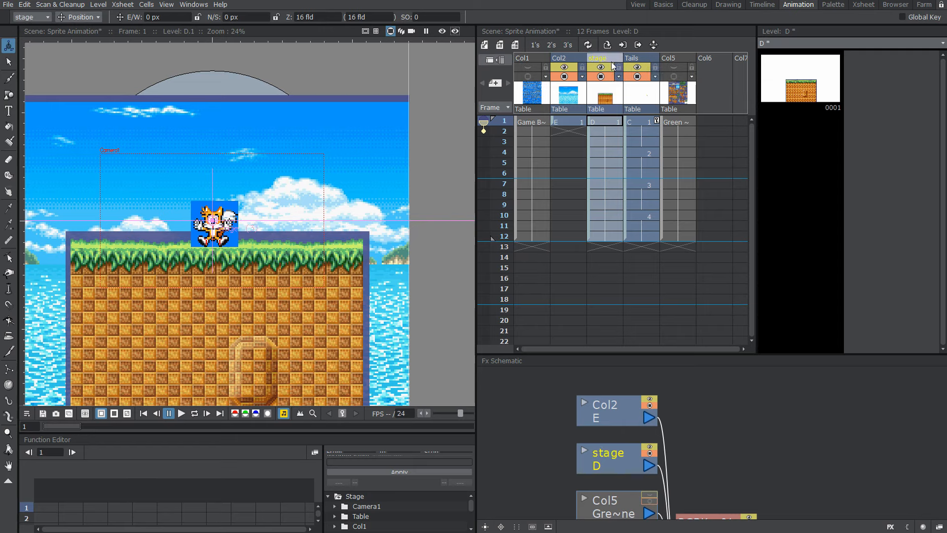
Insert an RGB Key matte effect after the stage node and open its settings.
right_click(619, 457)
mouse_move(659, 323)
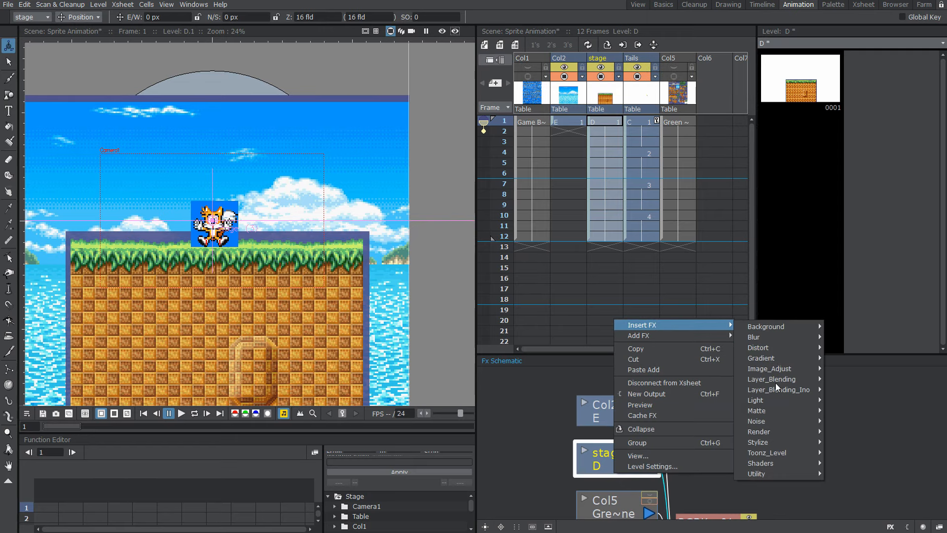
mouse_move(821, 412)
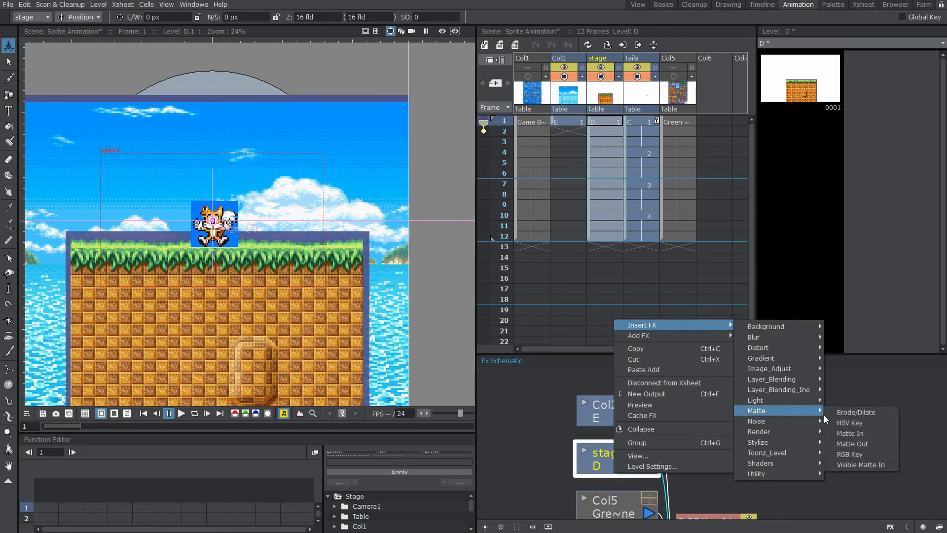
left_click(849, 453)
double_click(753, 448)
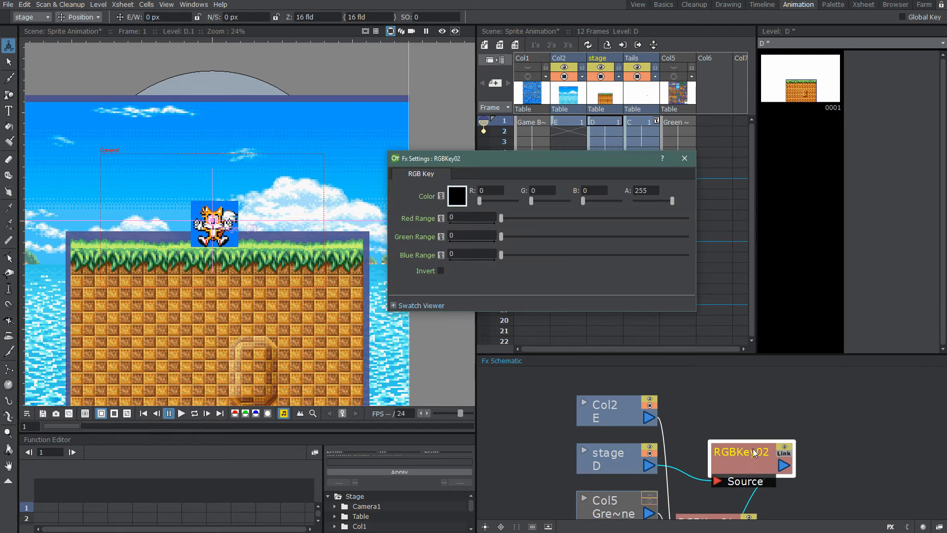
Preview the camera view and key out the ground block's purple border by sampling RGB 77, 83, 140 with zero ranges.
scroll(161, 209, "up", 3)
left_click(442, 31)
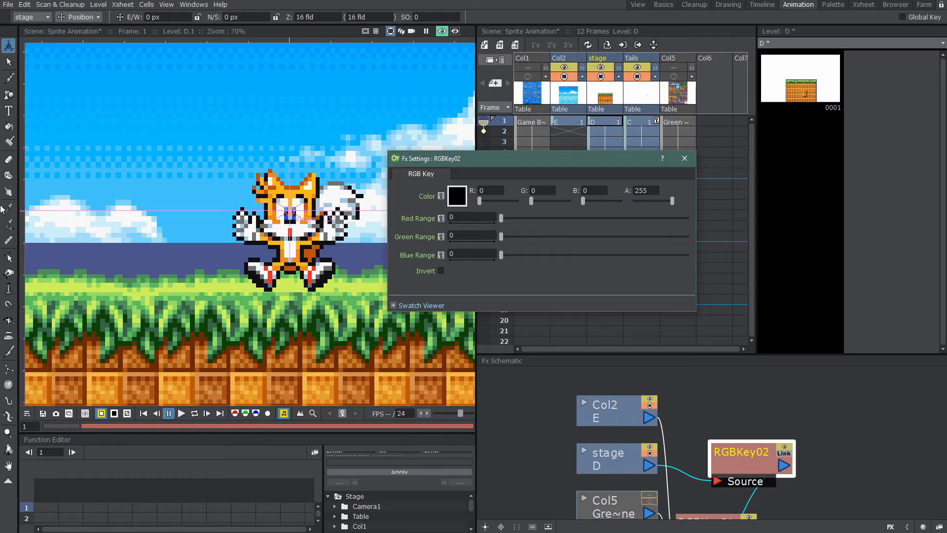
left_click(9, 224)
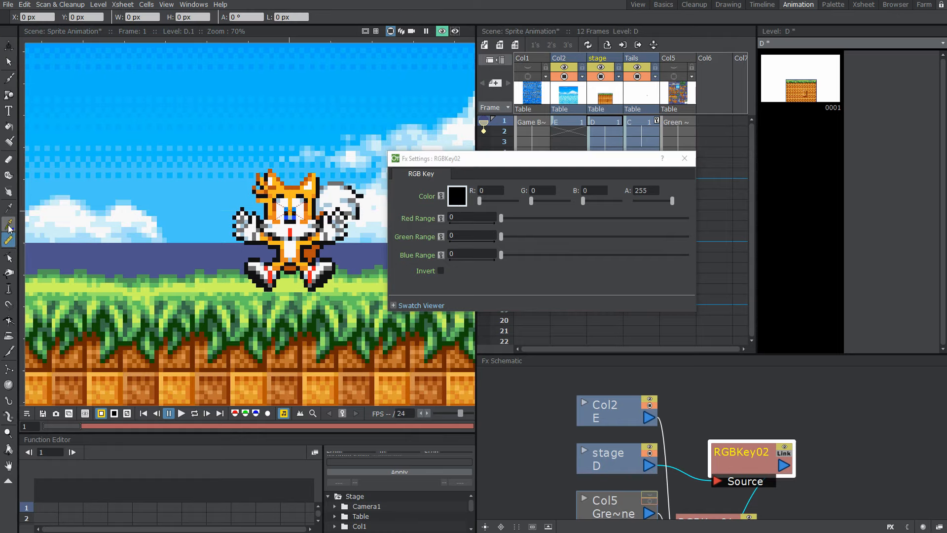
left_click(206, 250)
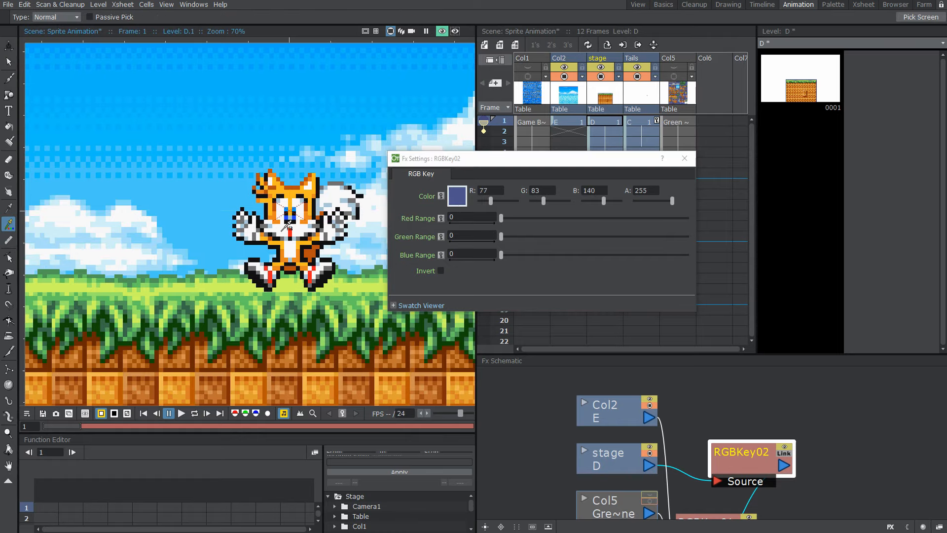
scroll(286, 226, "down", 3)
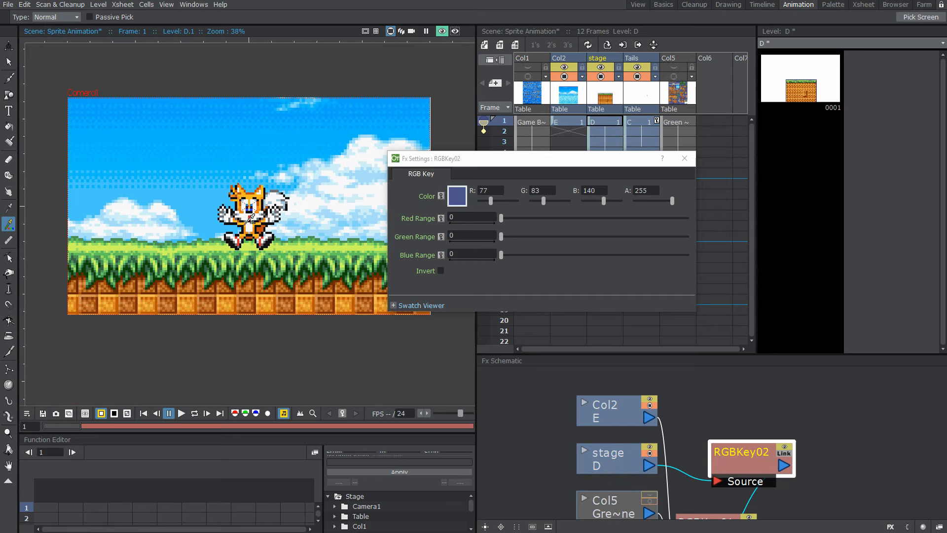
left_click(684, 158)
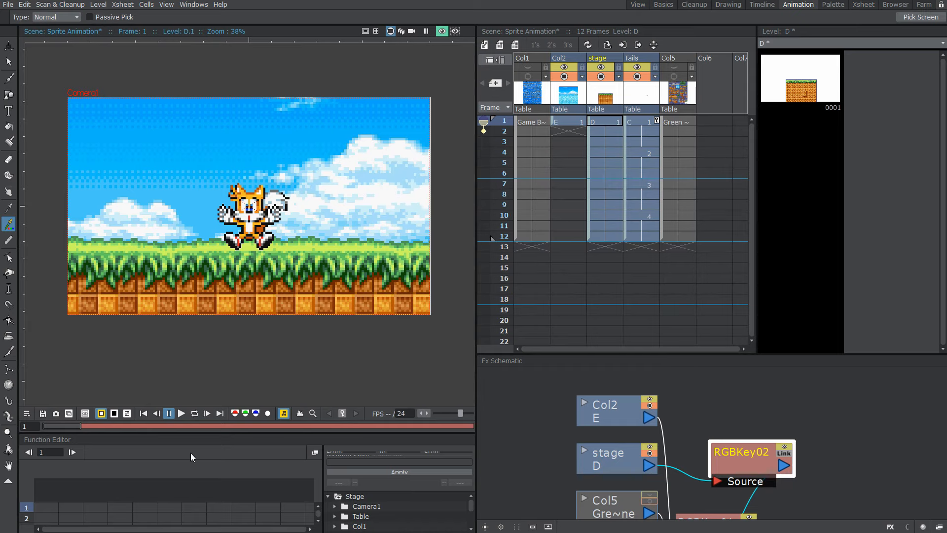
Check the looped playback and extend the sky-and-ocean drawing's exposure in Col2 through frame 12.
left_click(193, 415)
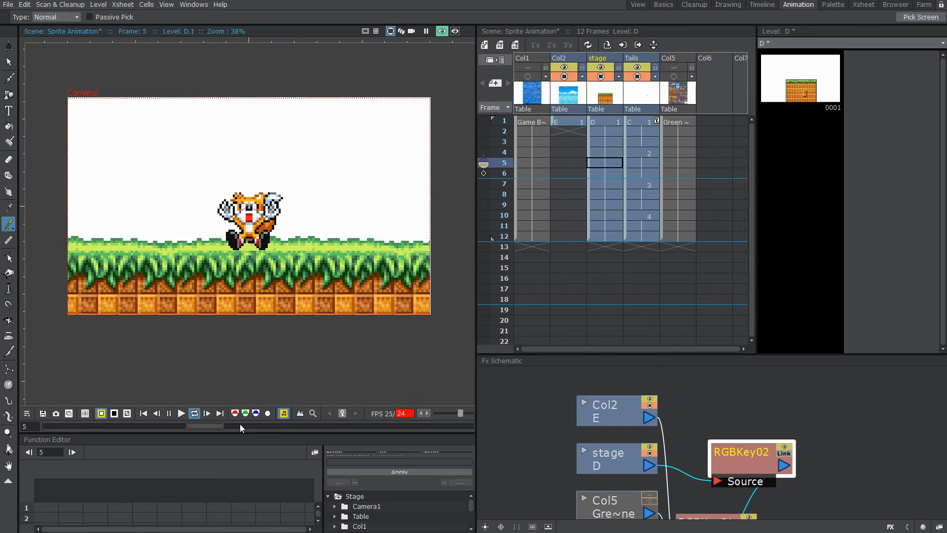
left_click(168, 414)
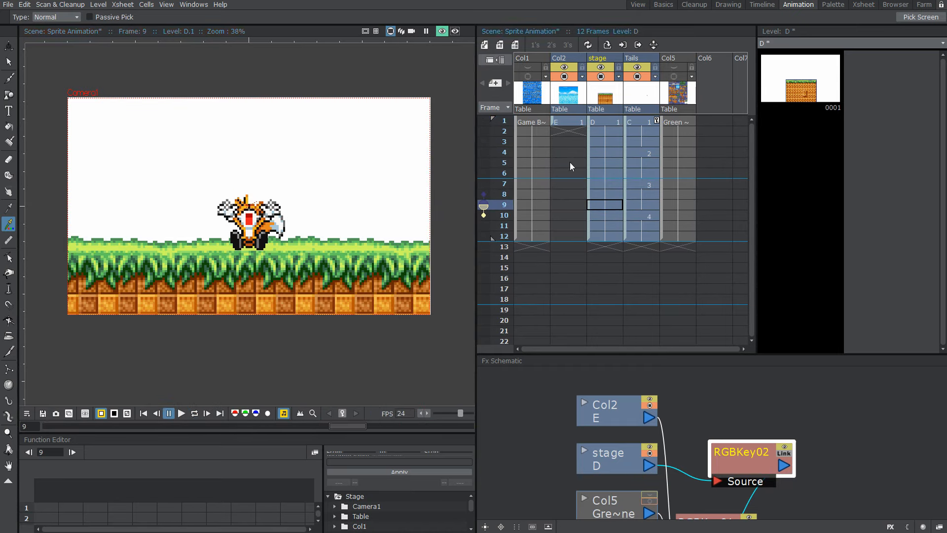
left_click(575, 124)
left_click_drag(575, 127, 574, 256)
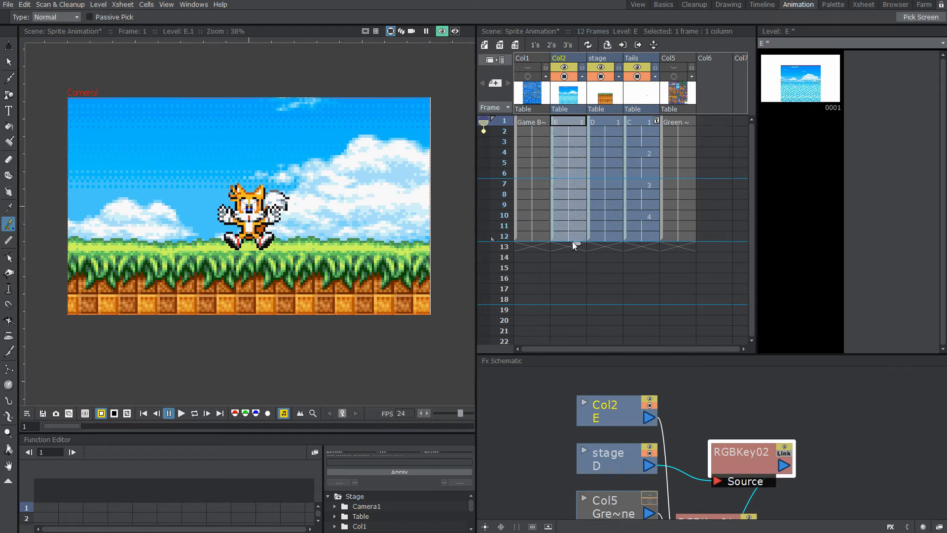
left_click(554, 312)
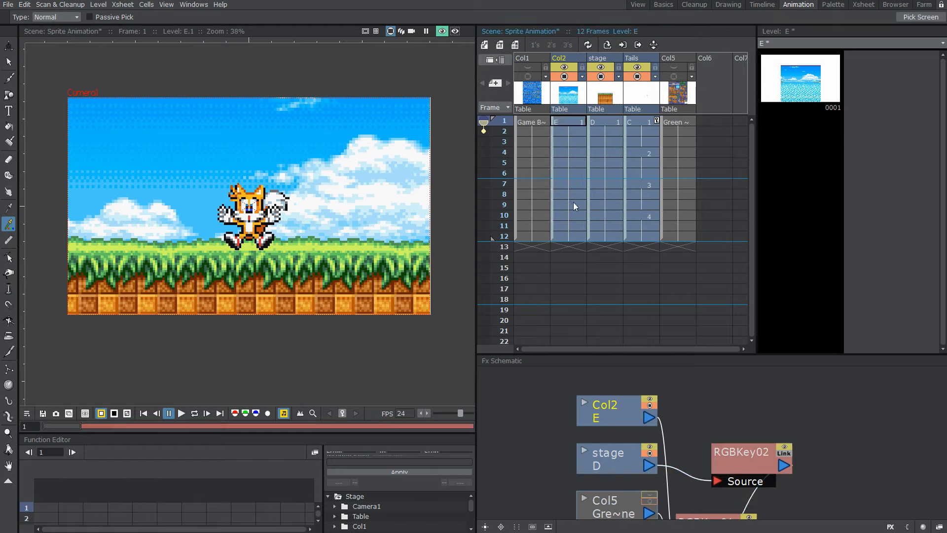
left_click(573, 124)
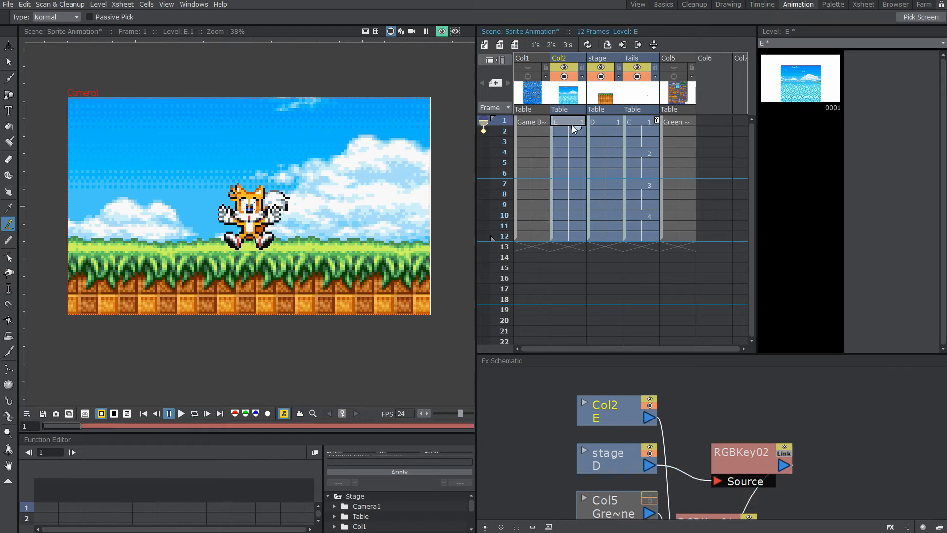
Insert a Glow light effect after the sky-and-ocean Col2 node.
right_click(620, 414)
mouse_move(663, 252)
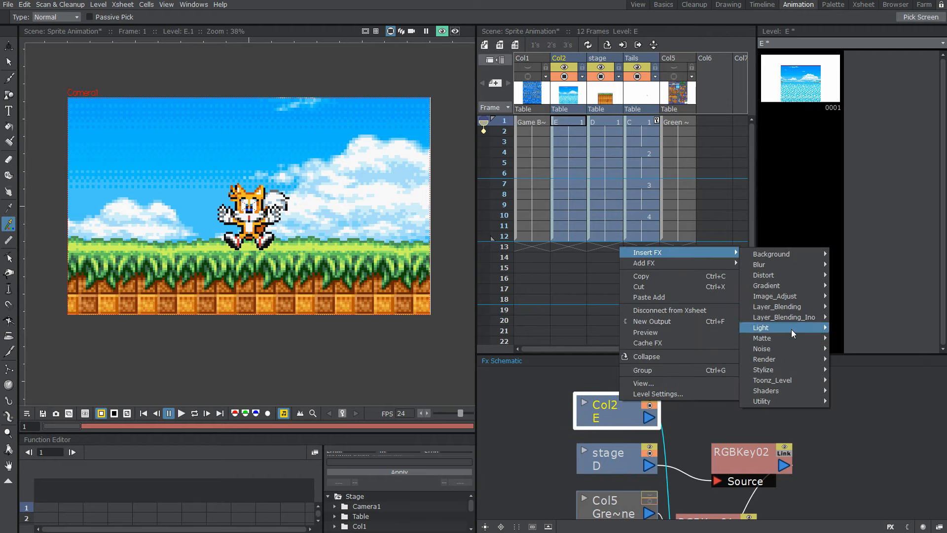
mouse_move(794, 265)
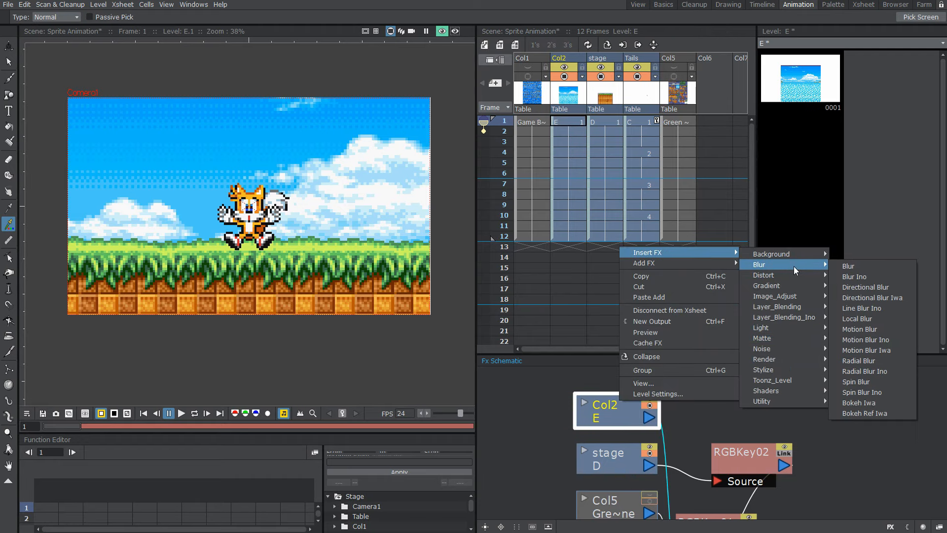
mouse_move(791, 327)
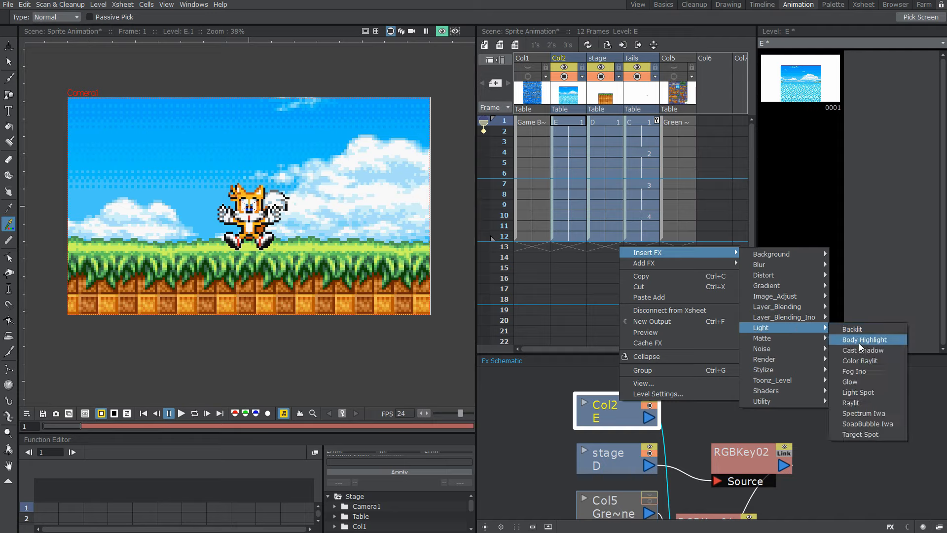
left_click(850, 381)
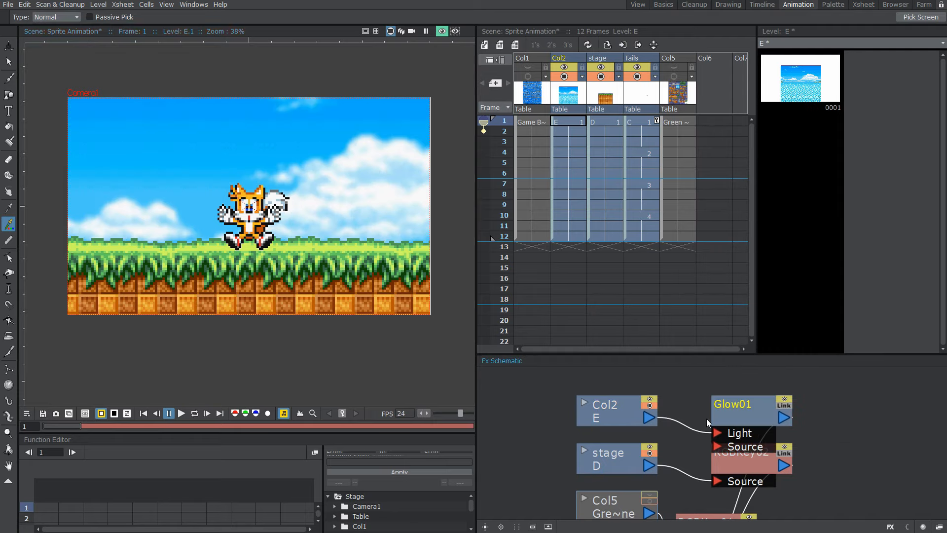
Set the sky glow's brightness to 300 and its fade to 16.267.
double_click(739, 415)
left_click(464, 208)
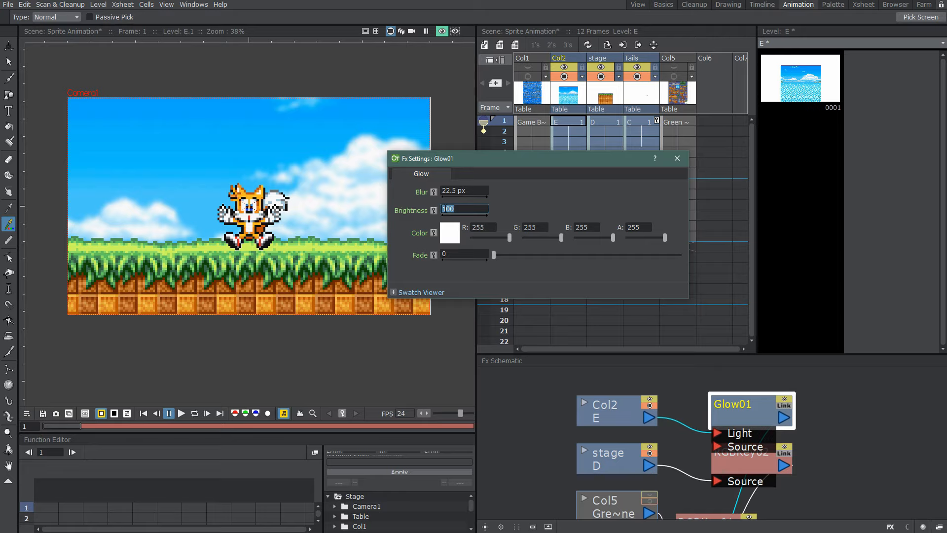
type("400")
key("Return")
type("300")
key("Return")
left_click_drag(493, 258, 523, 253)
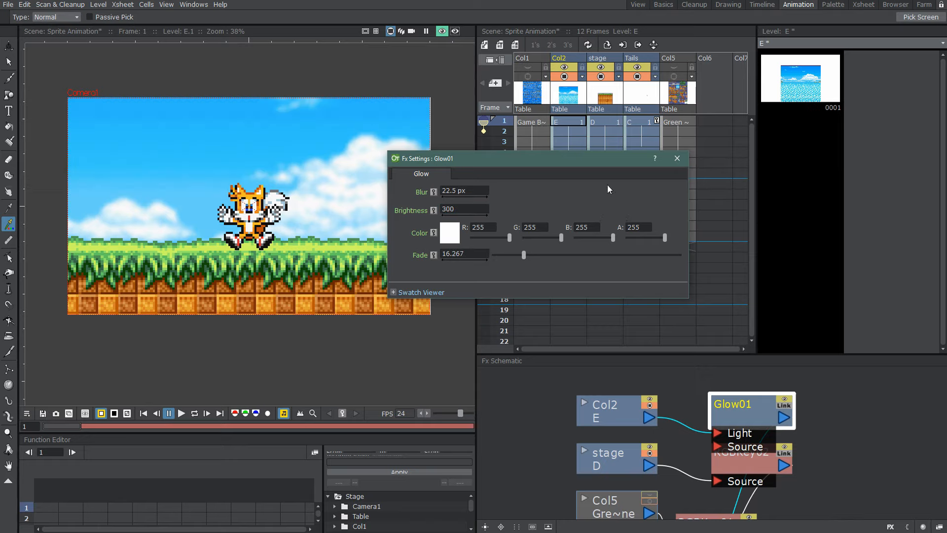
left_click(677, 158)
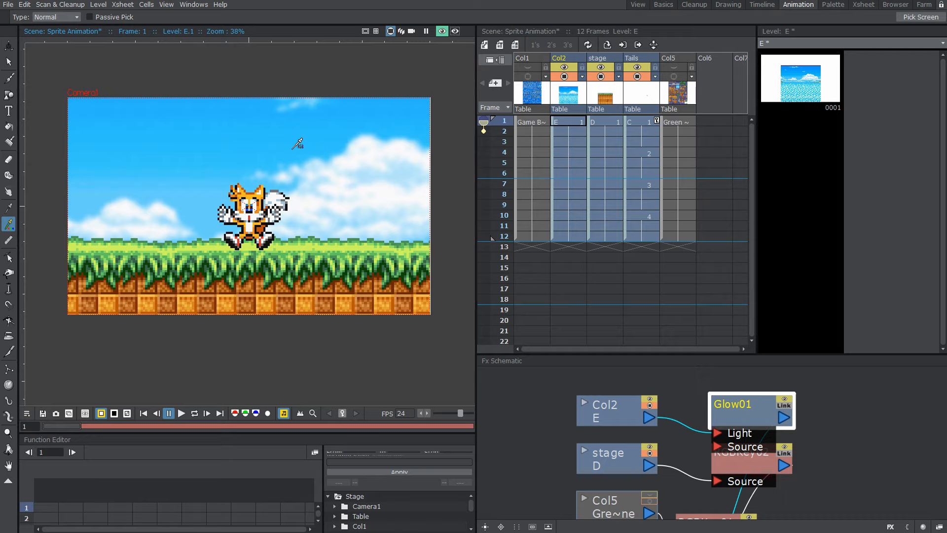
Step through the Tails column's frames in preview and loop the playback to review the finished composite.
left_click(640, 120)
key("Down")
key("Down")
key("Down")
key("Down")
key("Down")
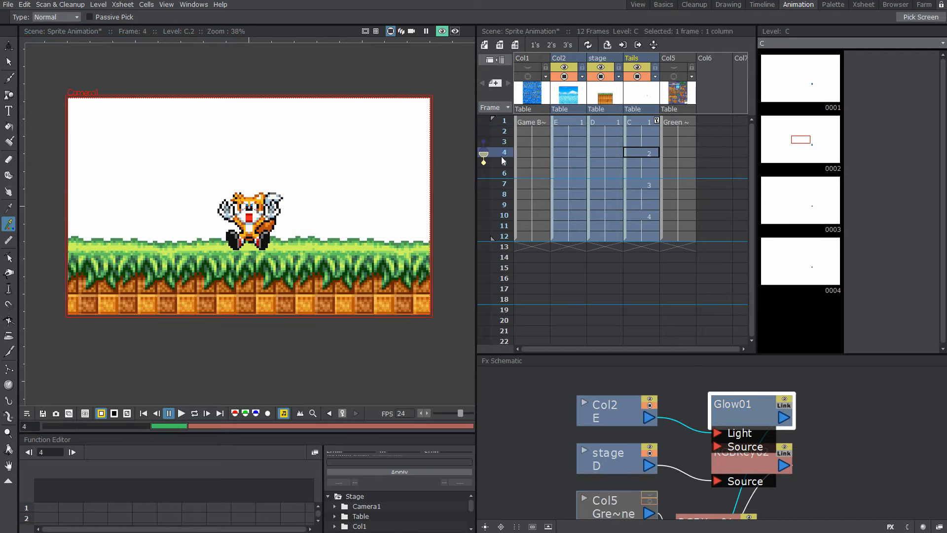
key("s")
key("Up")
key("Up")
key("Up")
key("Down")
key("Down")
key("Down")
key("Down")
key("Down")
key("Down")
key("Down")
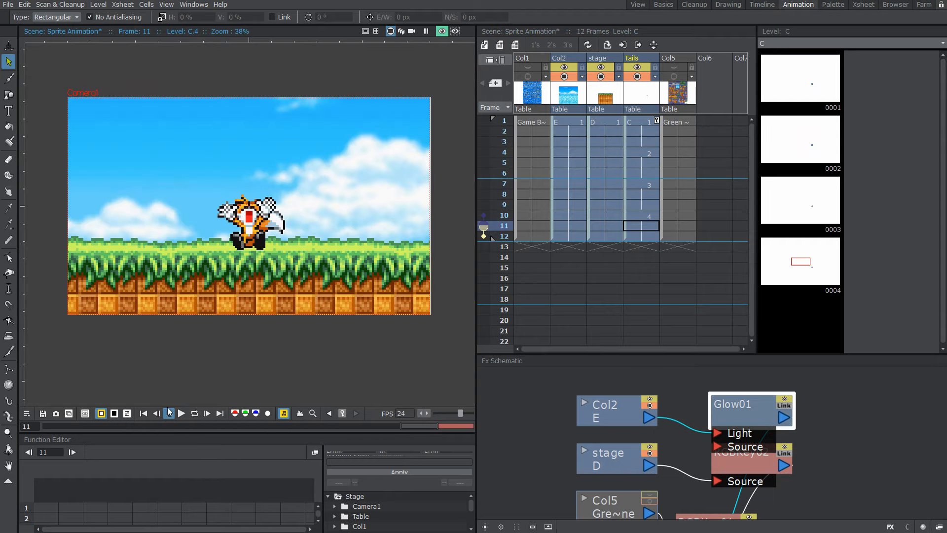
left_click(195, 414)
left_click_drag(233, 261, 223, 314)
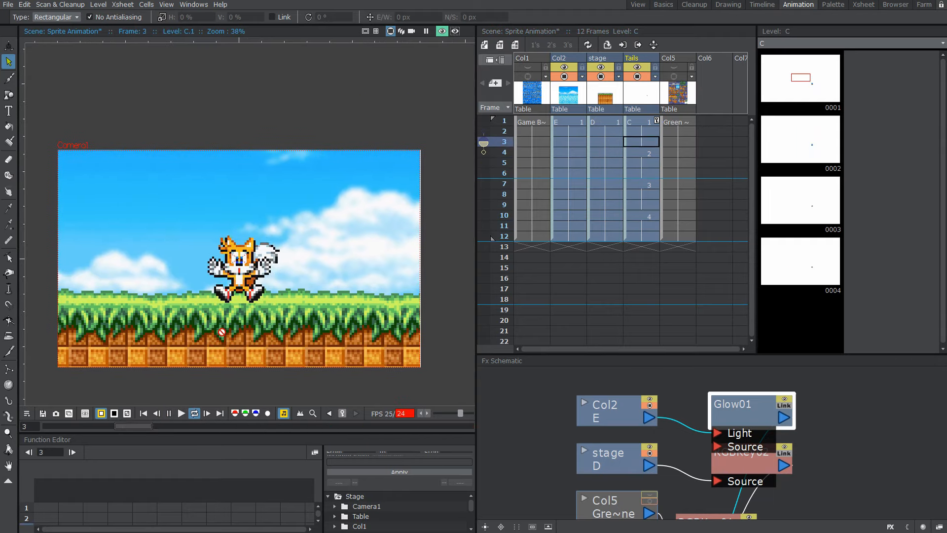